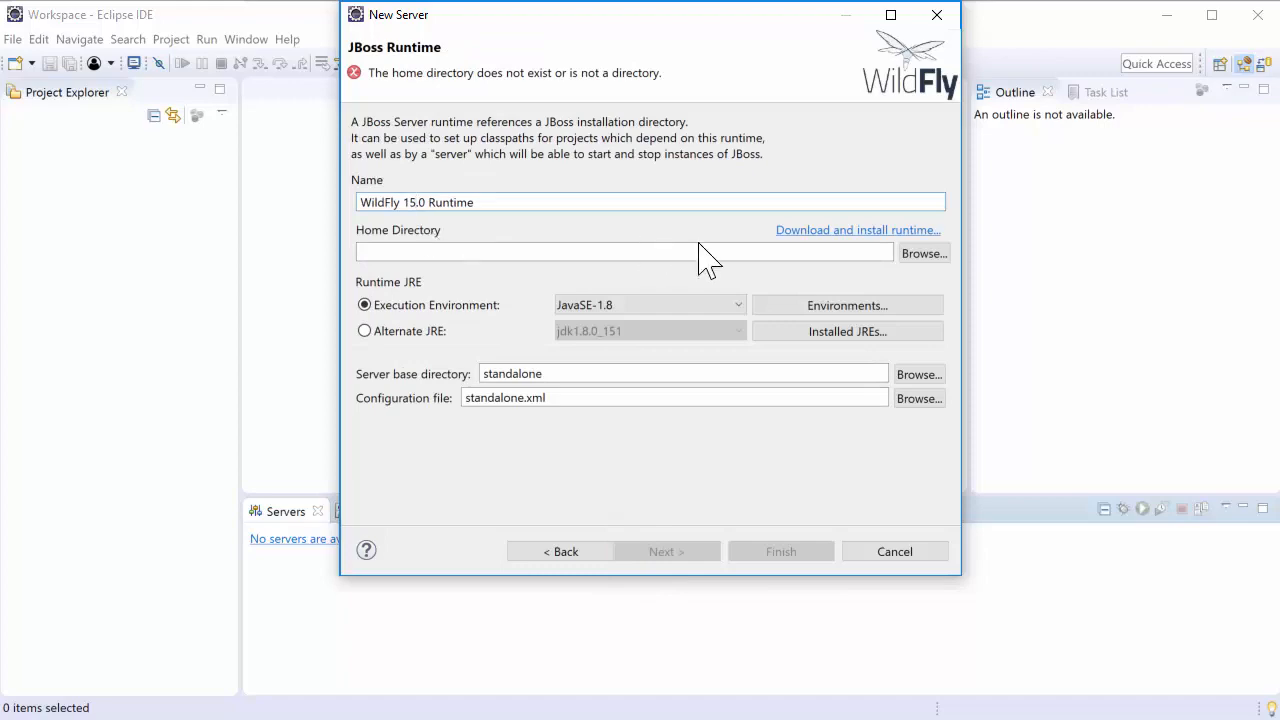
# Set the WildFly 15.0 runtime's home directory to C:\Workspace\wildfly-15.0.1.Final and finish creating the server
pyautogui.click(914, 256)
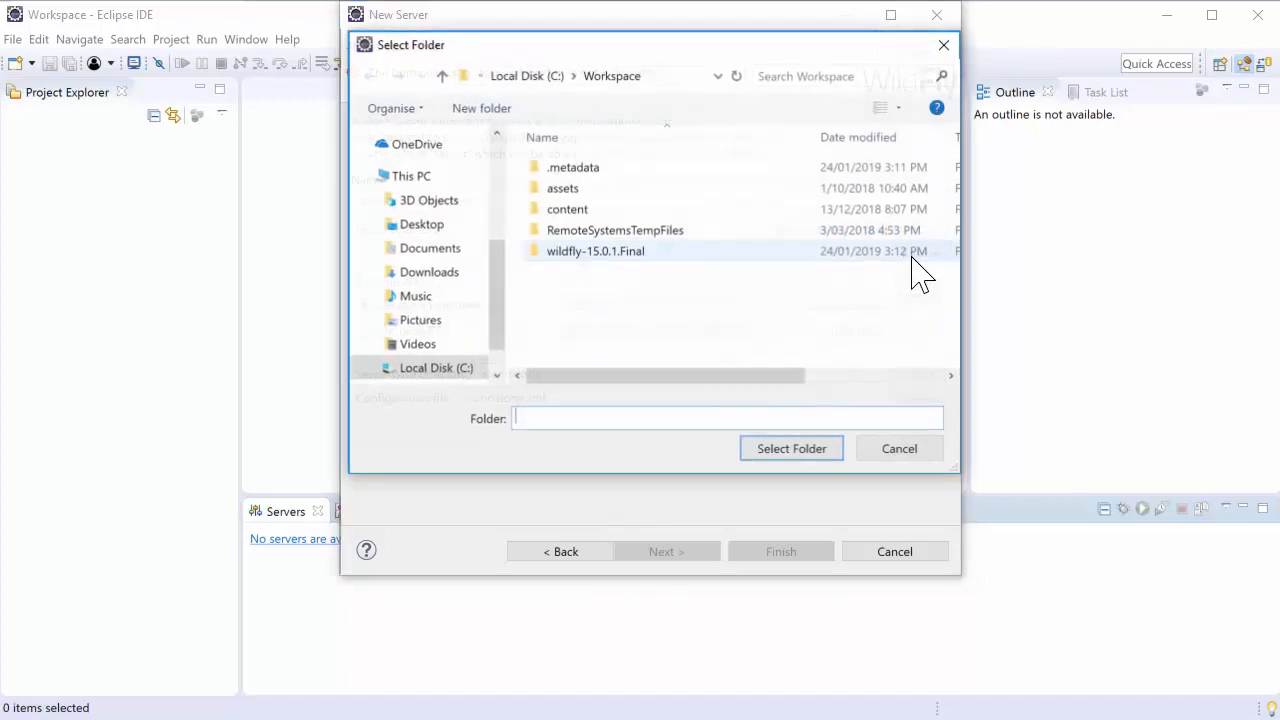
pyautogui.click(574, 258)
pyautogui.click(779, 452)
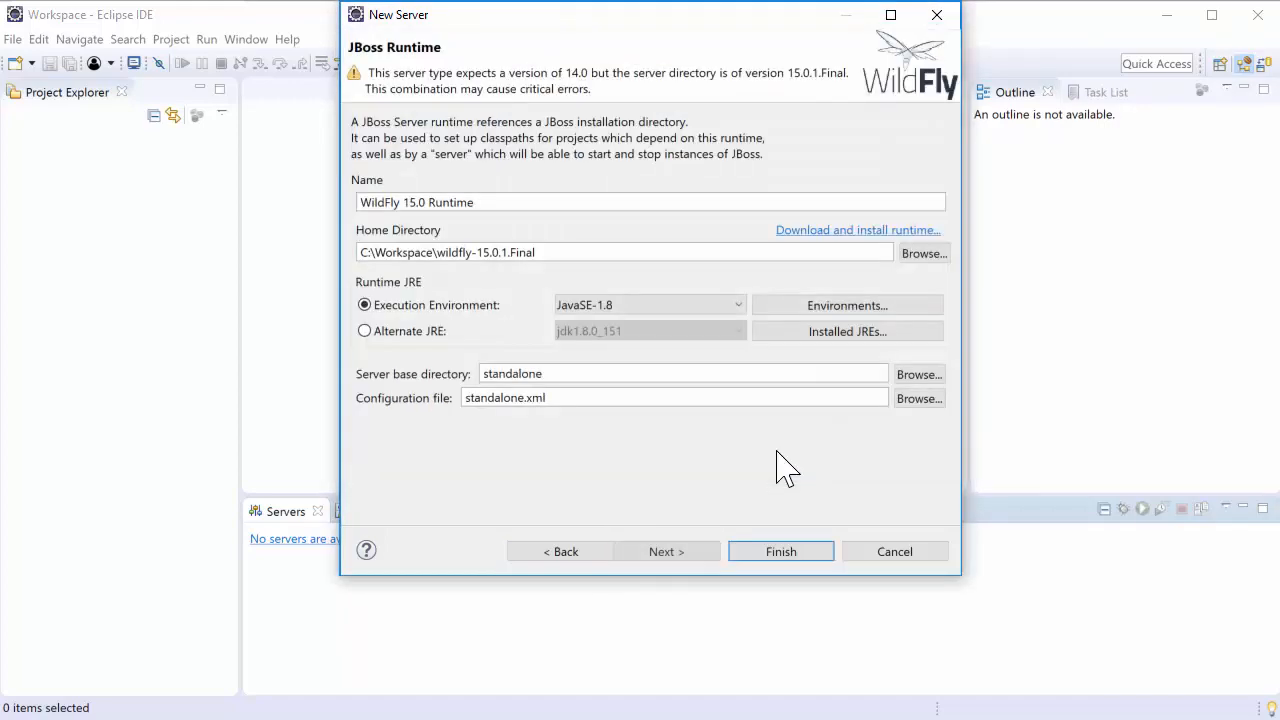
pyautogui.click(781, 552)
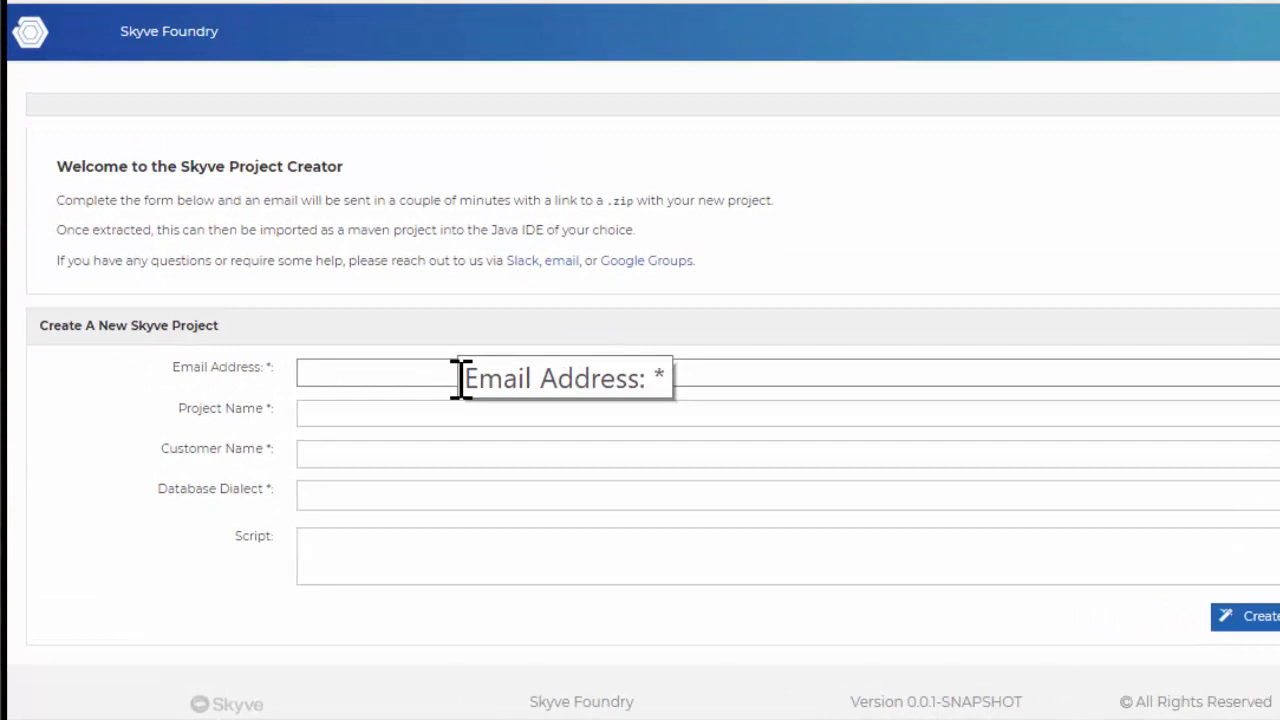
# In Skyve Foundry, create a project with the contact e-mail, project name Hello World, customer name skyve and database dialect H2
pyautogui.click(390, 430)
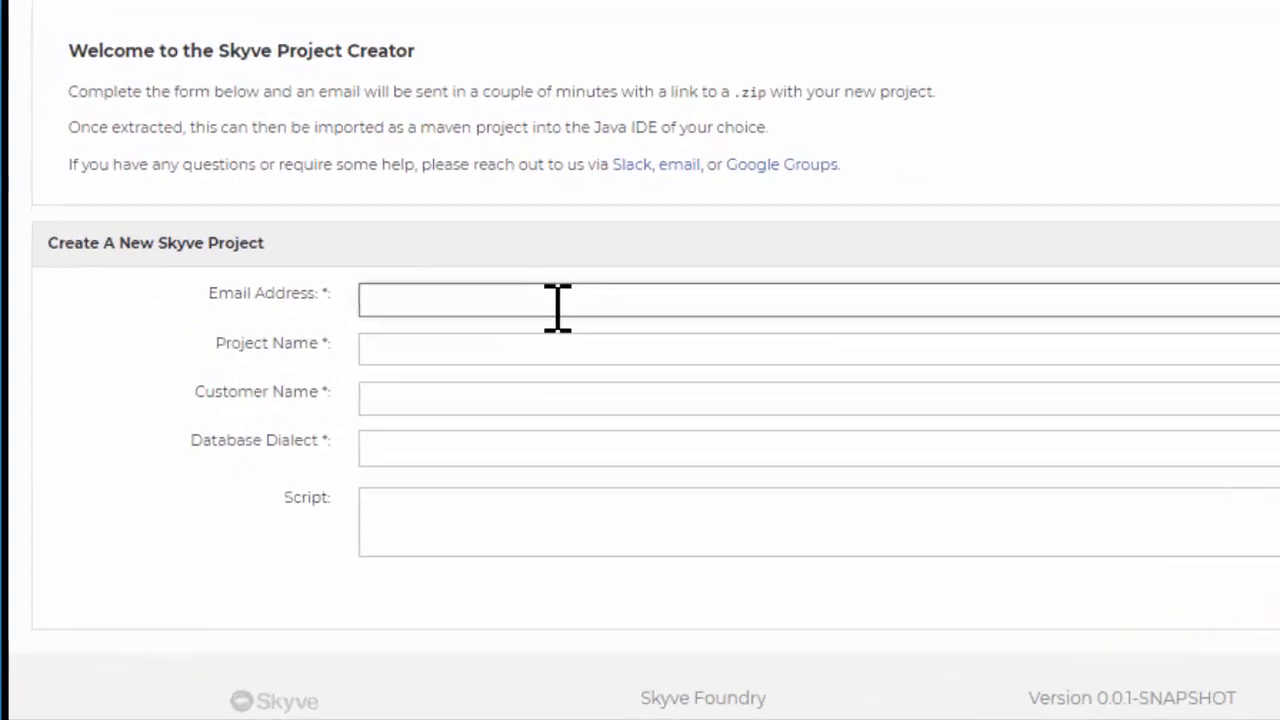
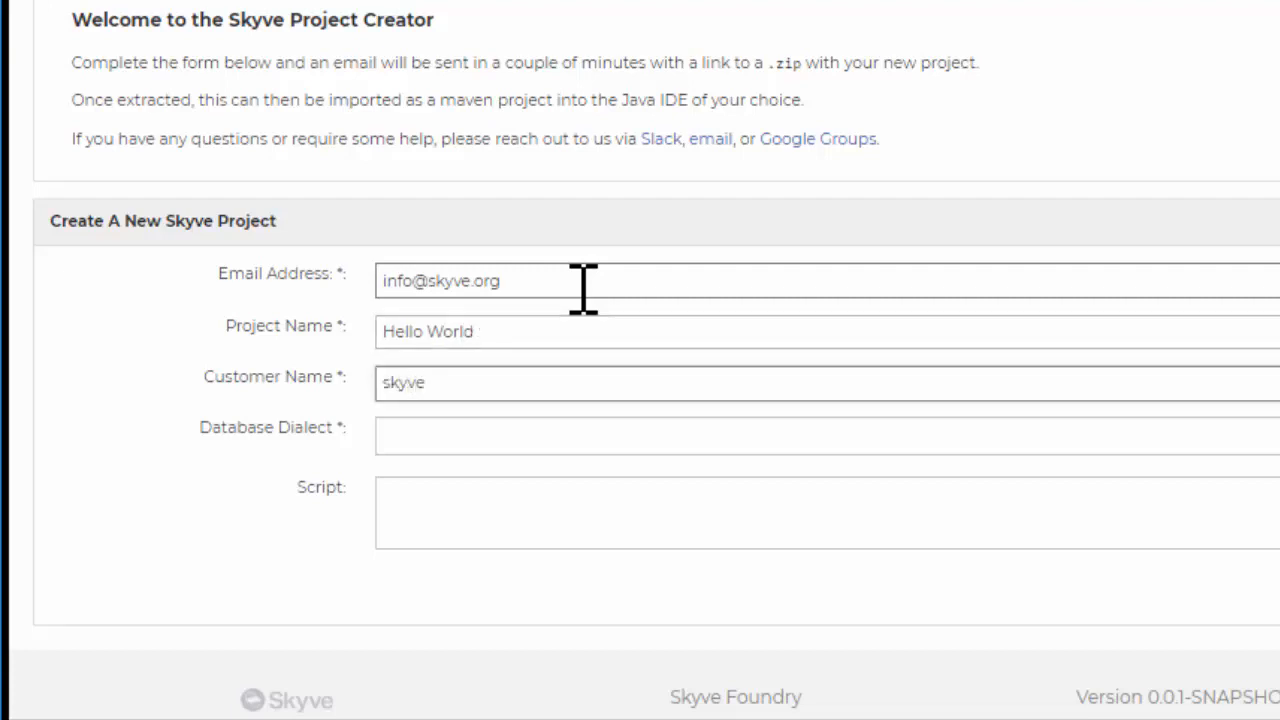
pyautogui.click(557, 437)
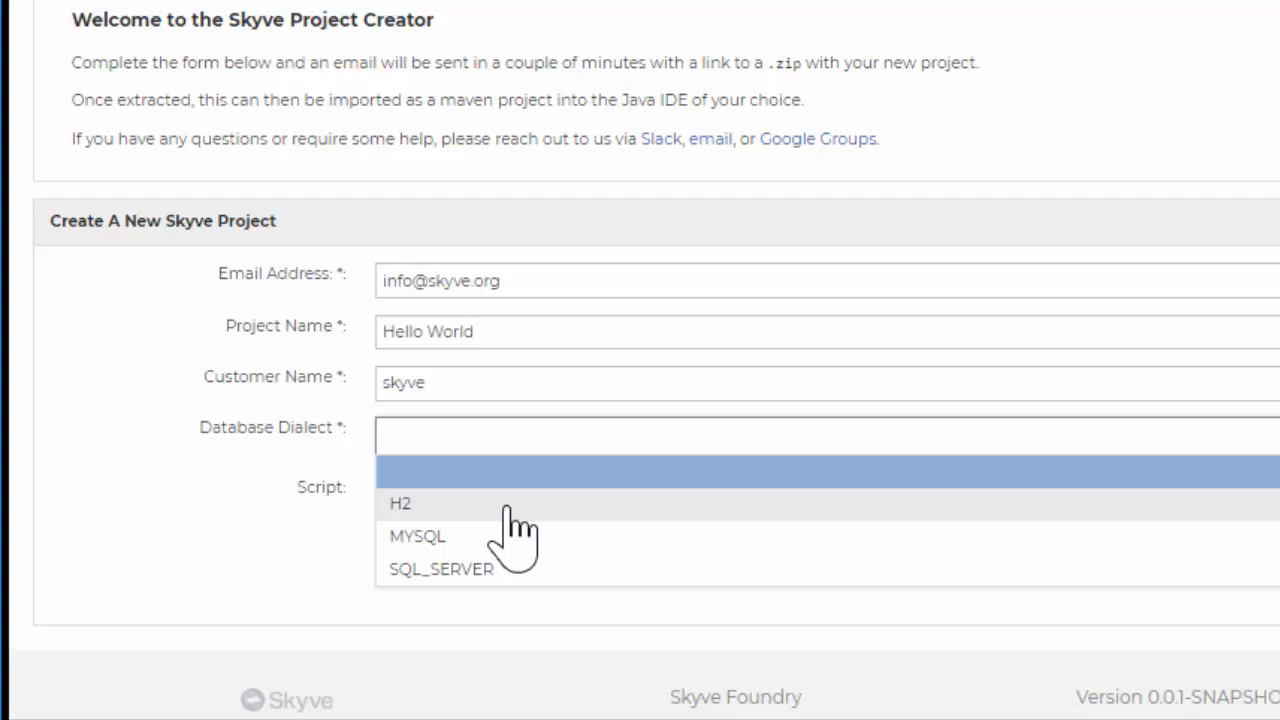
pyautogui.click(510, 503)
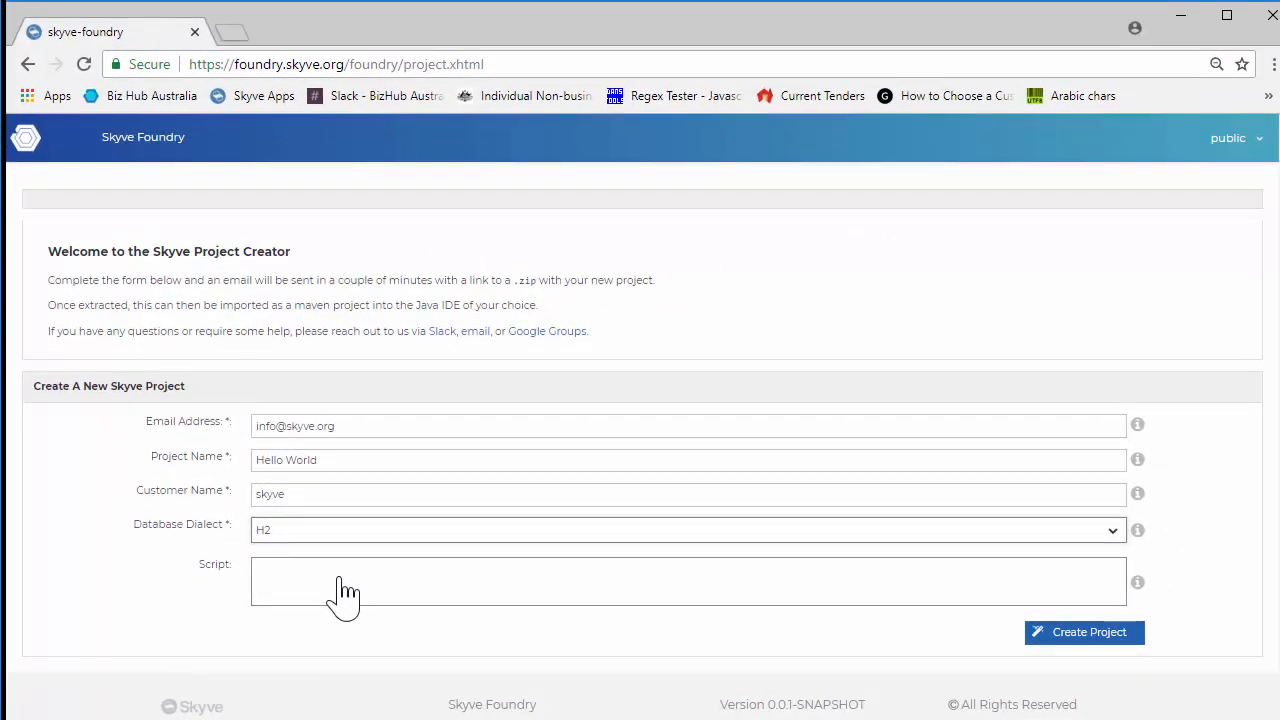
pyautogui.click(1052, 640)
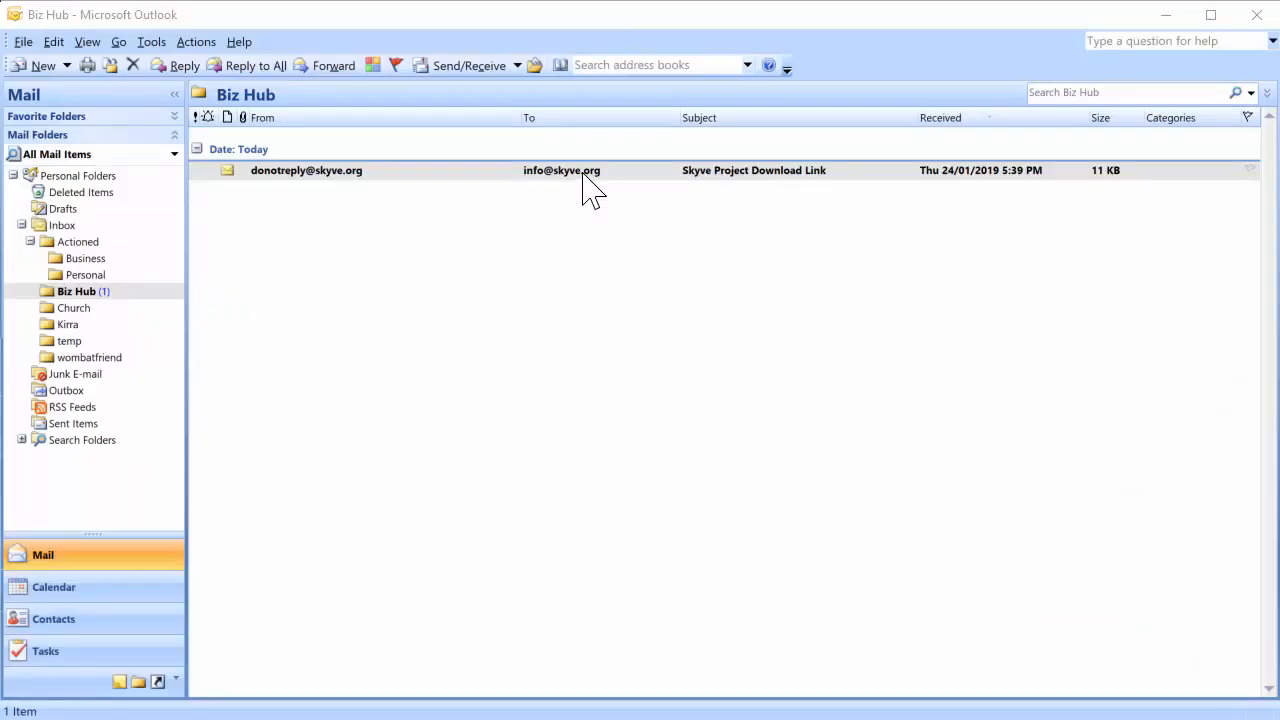
# Switch to Outlook and download the project zip through the link in the Skyve Project Download Link message
pyautogui.doubleClick(590, 172)
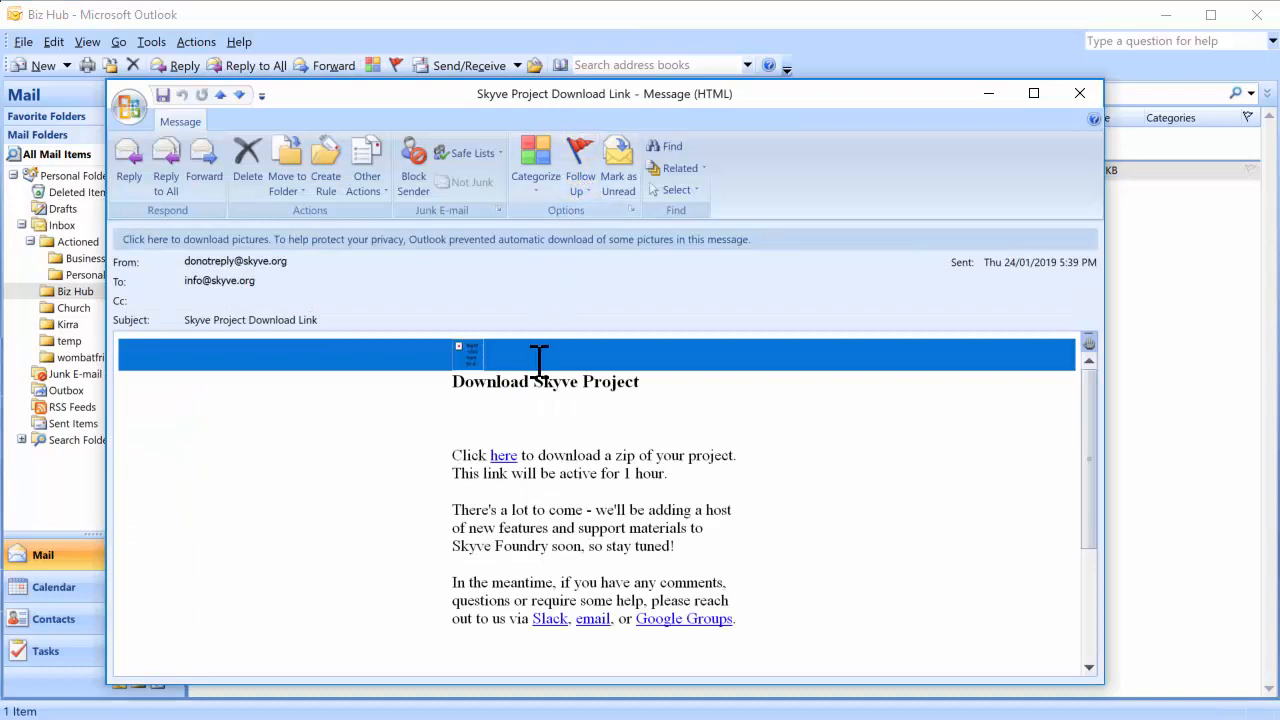
pyautogui.click(503, 456)
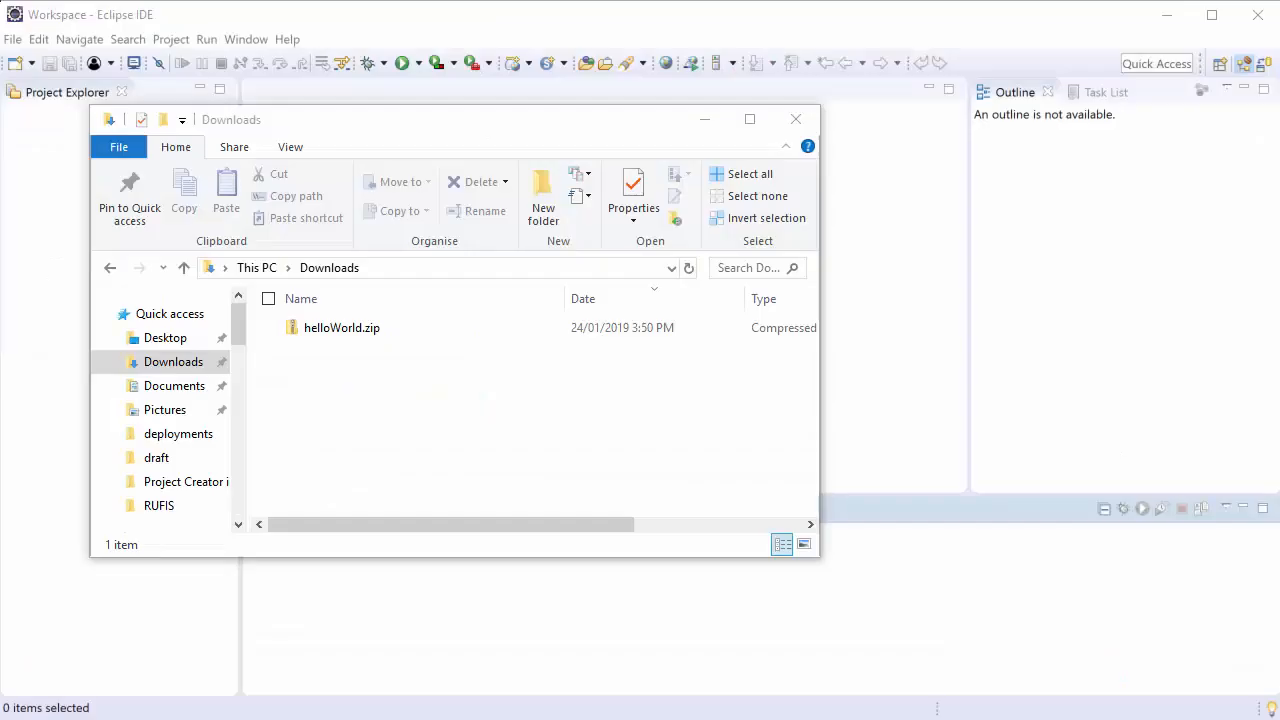
# Extract helloWorld.zip from the Downloads folder into C:\Workspace with 7-Zip, with the extra helloWorld subfolder option turned off
pyautogui.click(312, 337)
pyautogui.rightClick(312, 337)
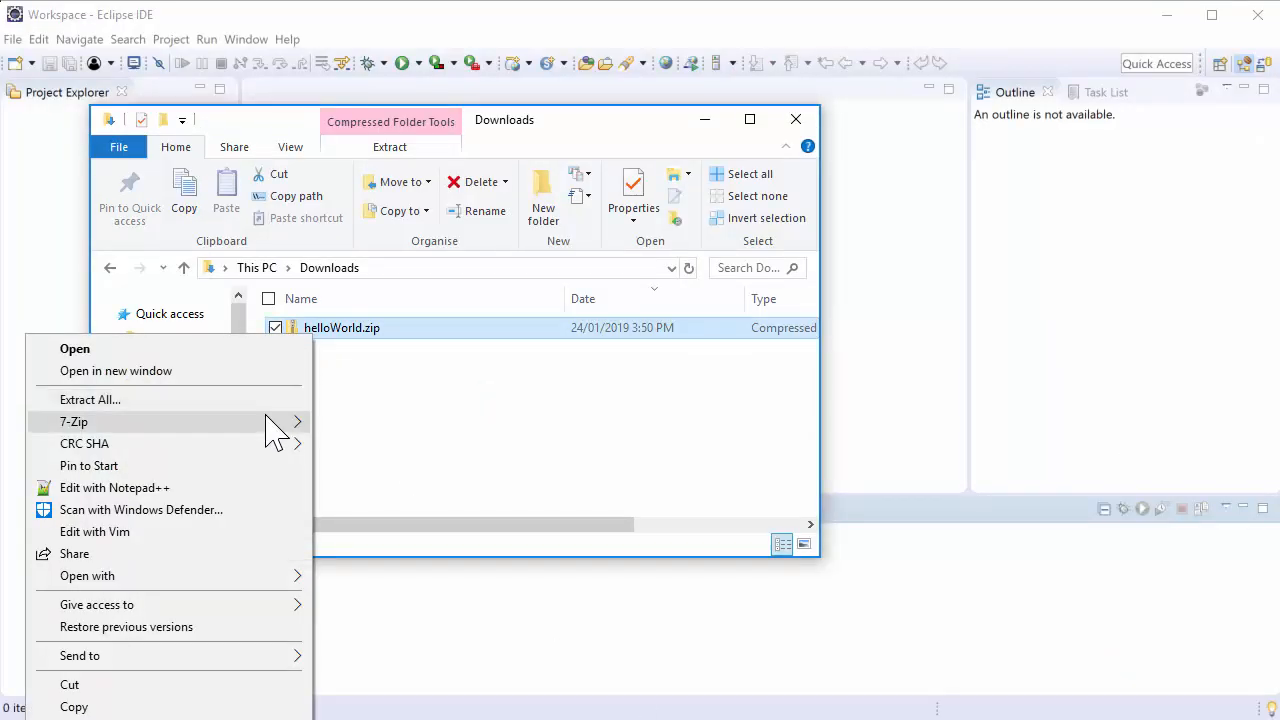
pyautogui.moveTo(280, 424)
pyautogui.click(360, 467)
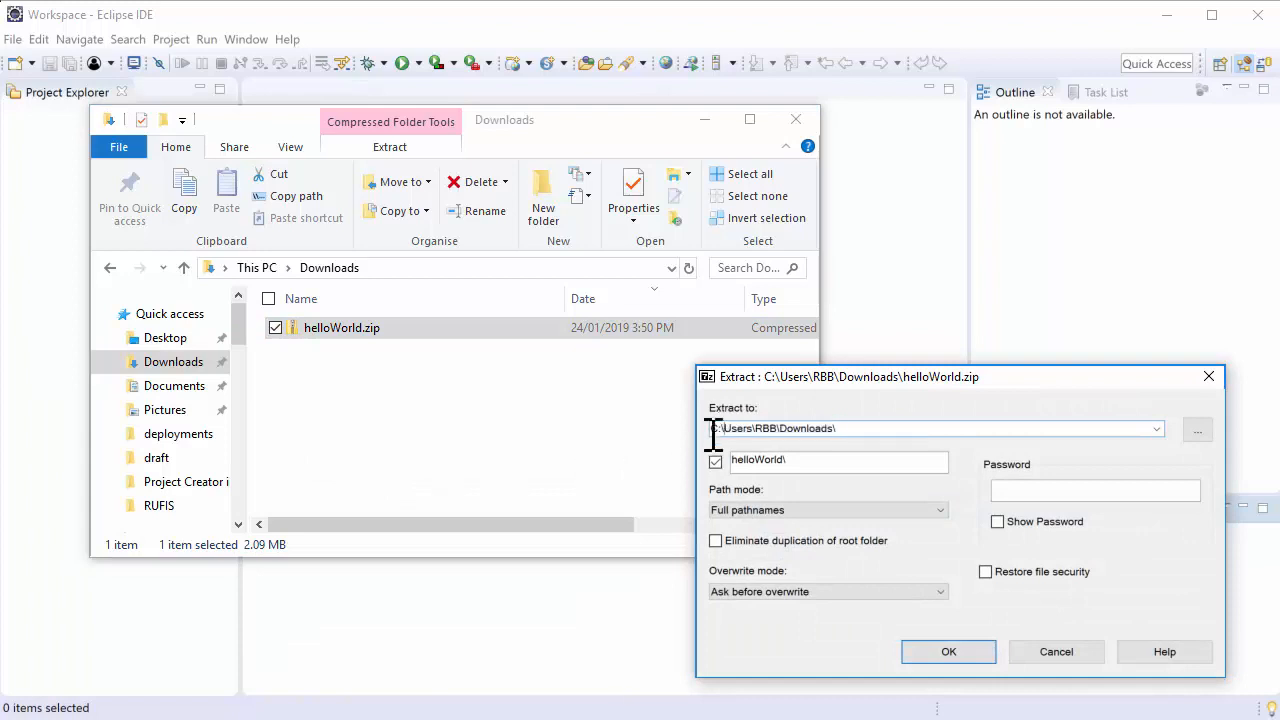
pyautogui.write('Workspace')
pyautogui.click(715, 461)
pyautogui.click(949, 656)
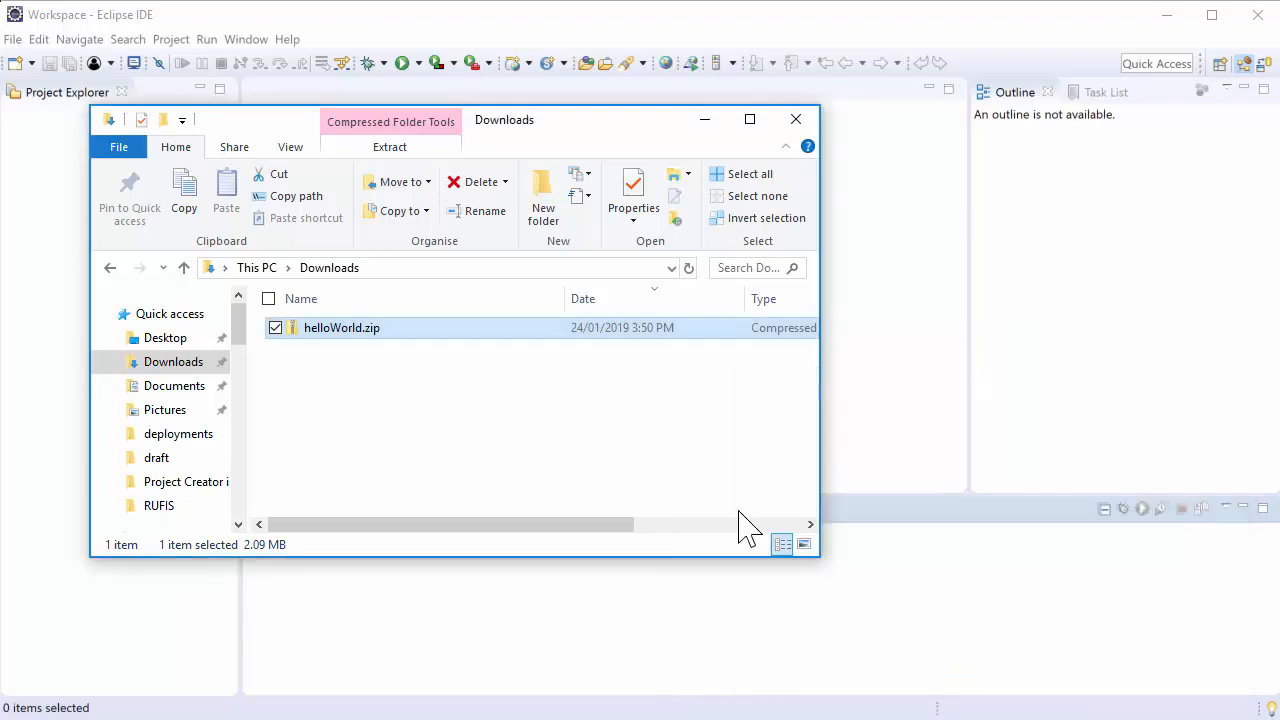
# Switch to Eclipse and import the existing Maven project from the root directory C:\Workspace\helloWorld
pyautogui.click(12, 39)
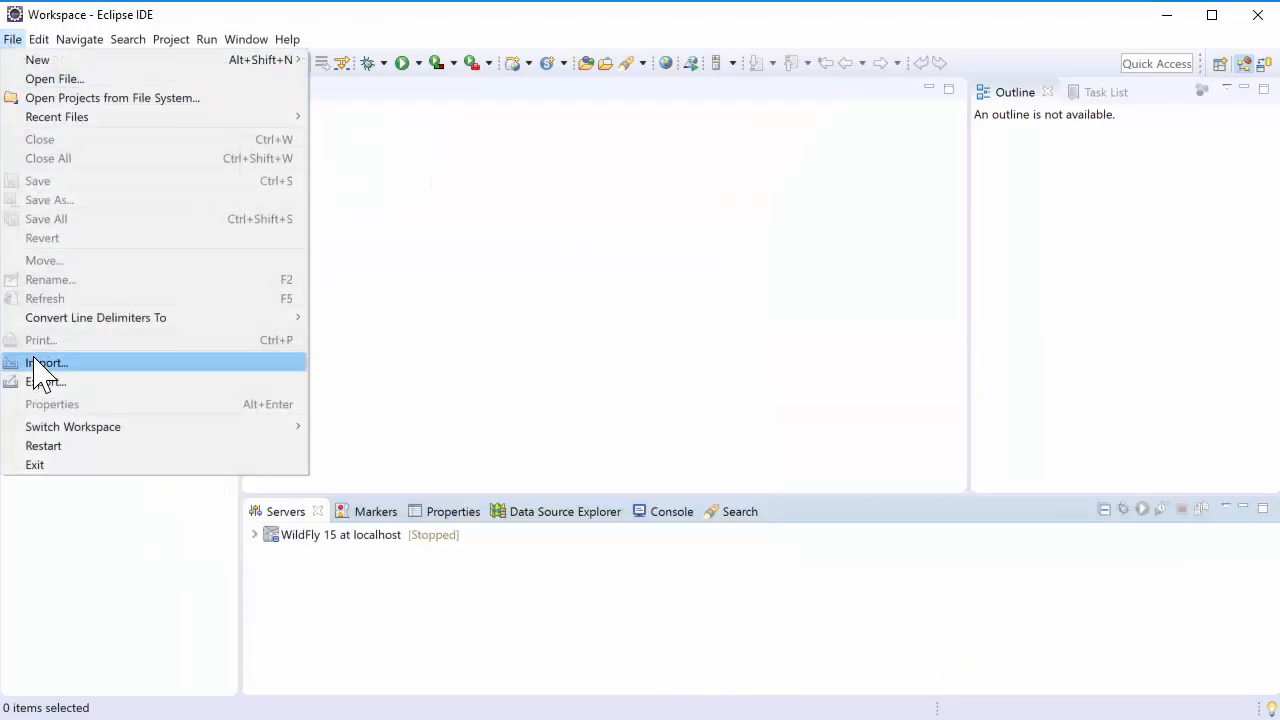
pyautogui.click(35, 362)
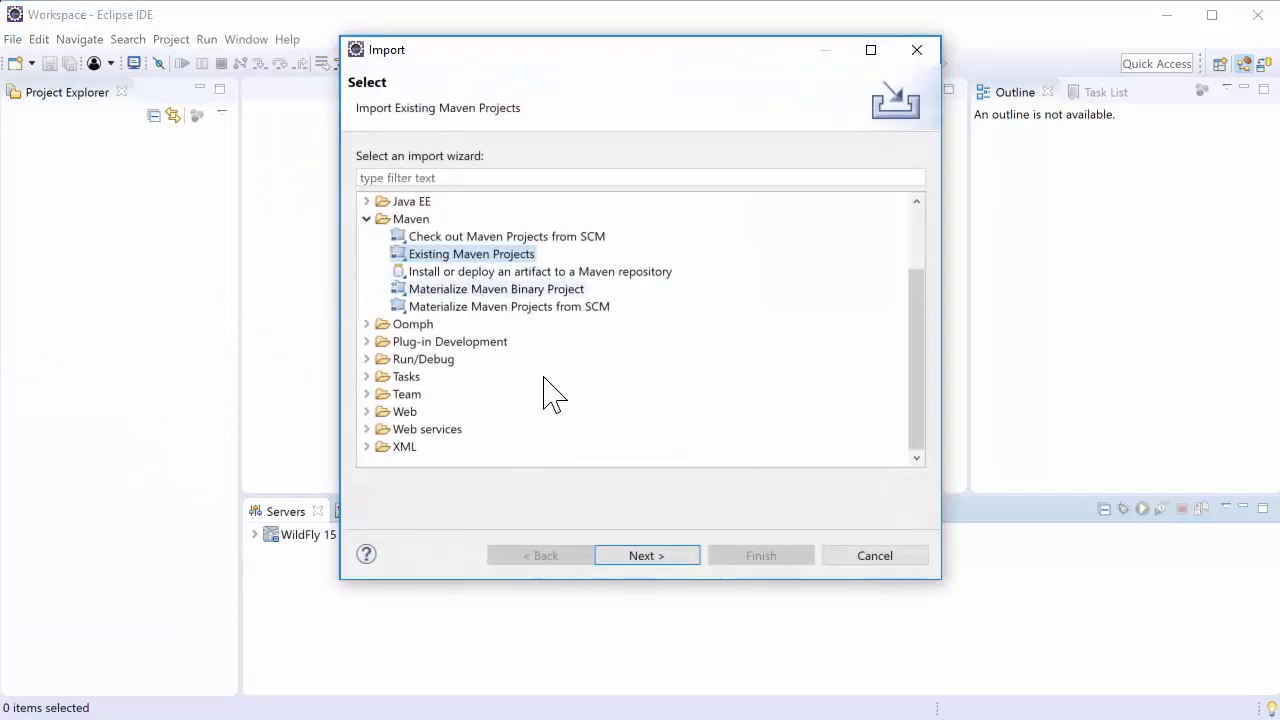
pyautogui.click(640, 555)
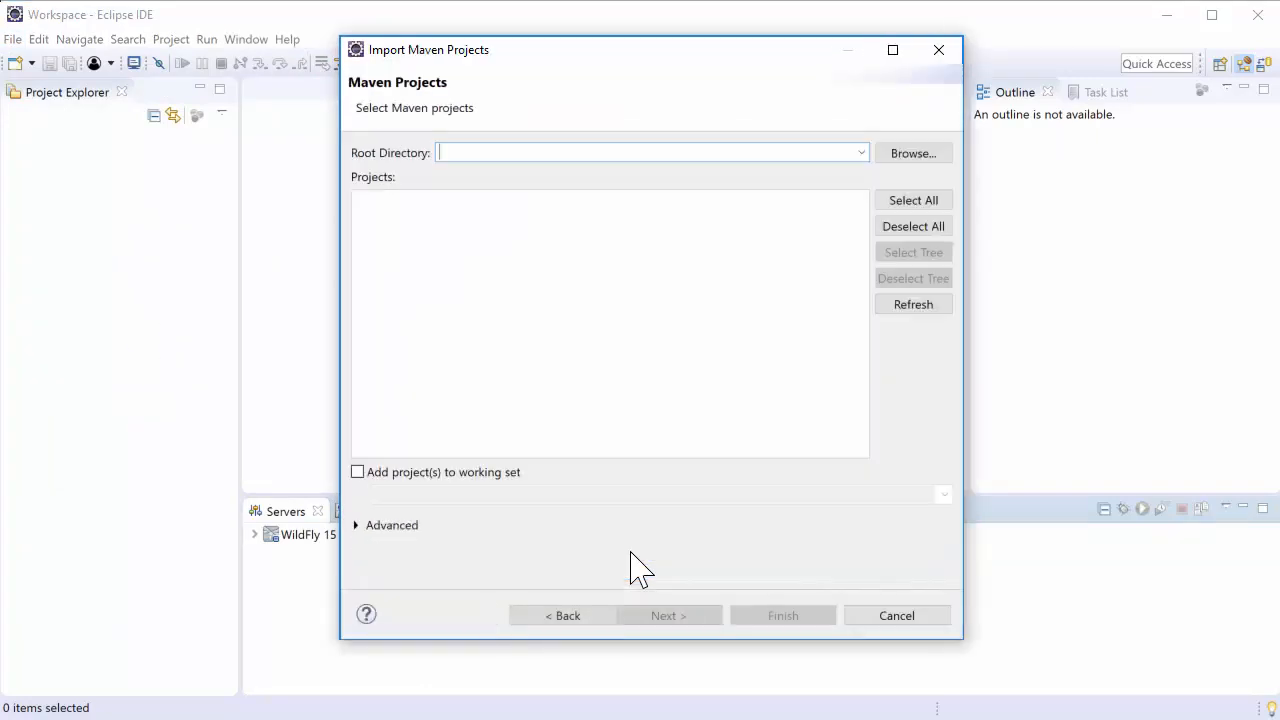
pyautogui.click(902, 155)
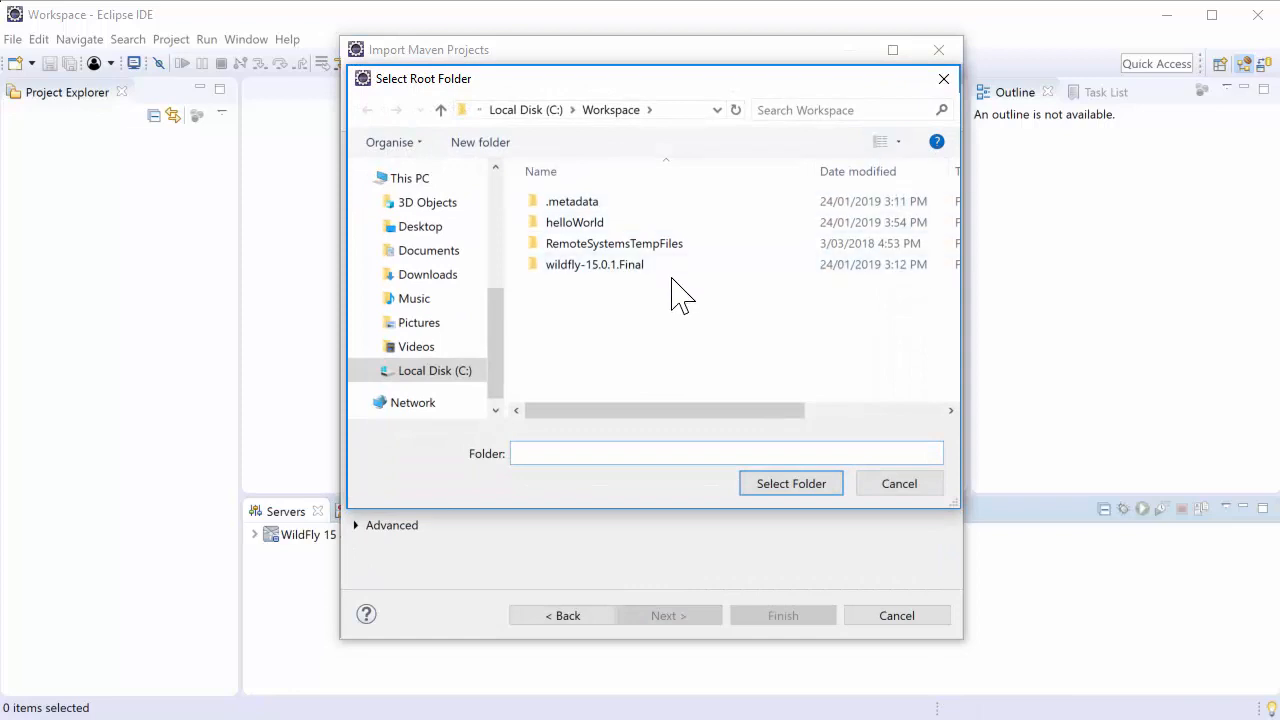
pyautogui.click(575, 222)
pyautogui.click(765, 485)
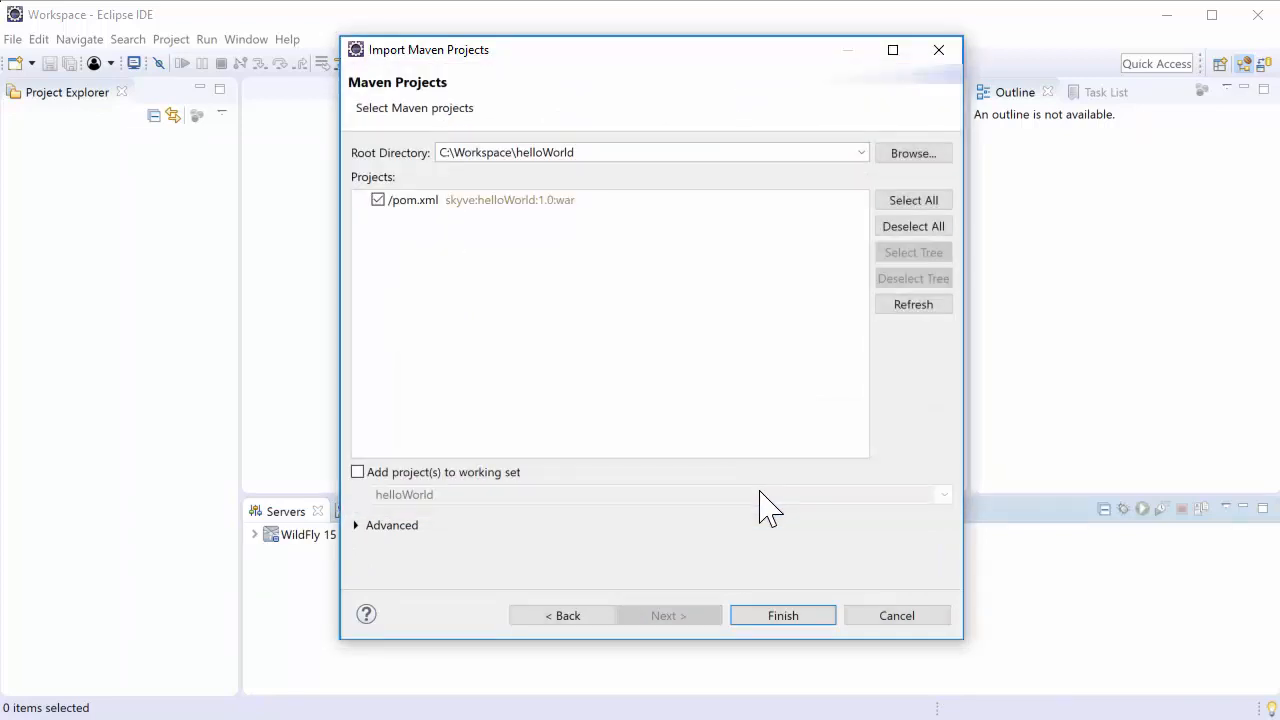
pyautogui.click(778, 617)
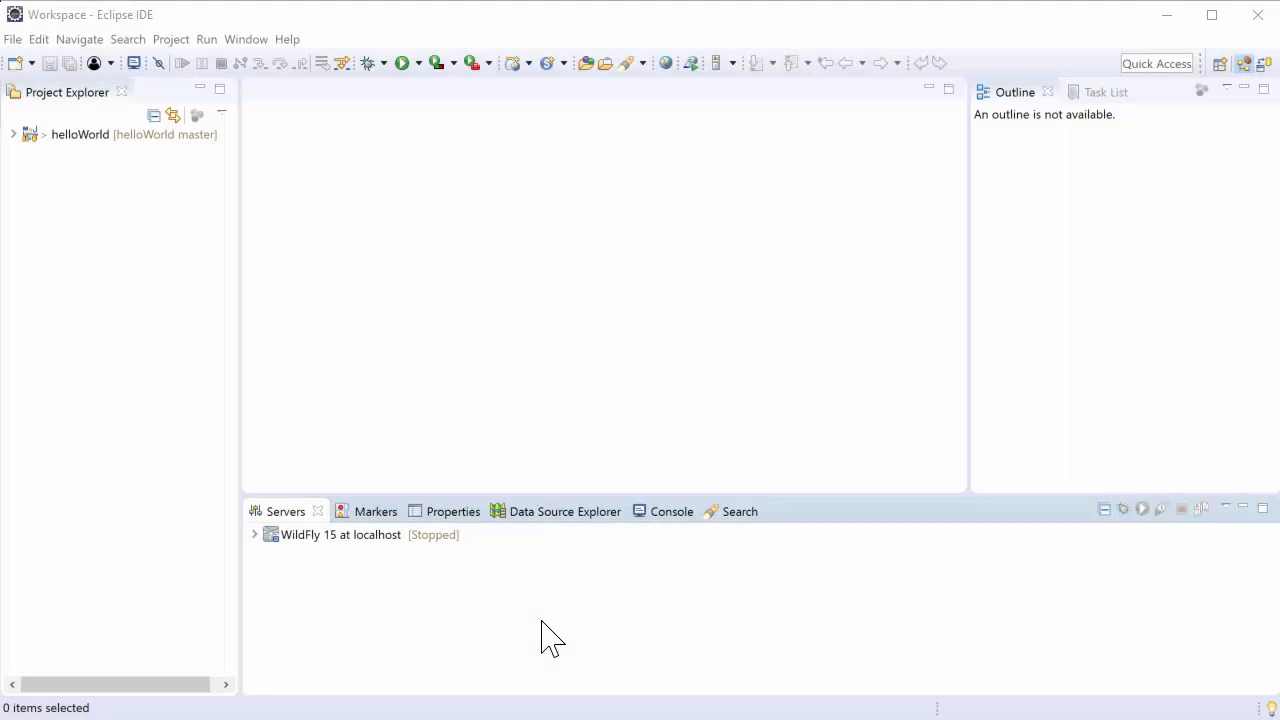
# Add the helloWorld project to the resources configured on the WildFly 15 server, using a maximized Servers view and restoring it
pyautogui.doubleClick(275, 510)
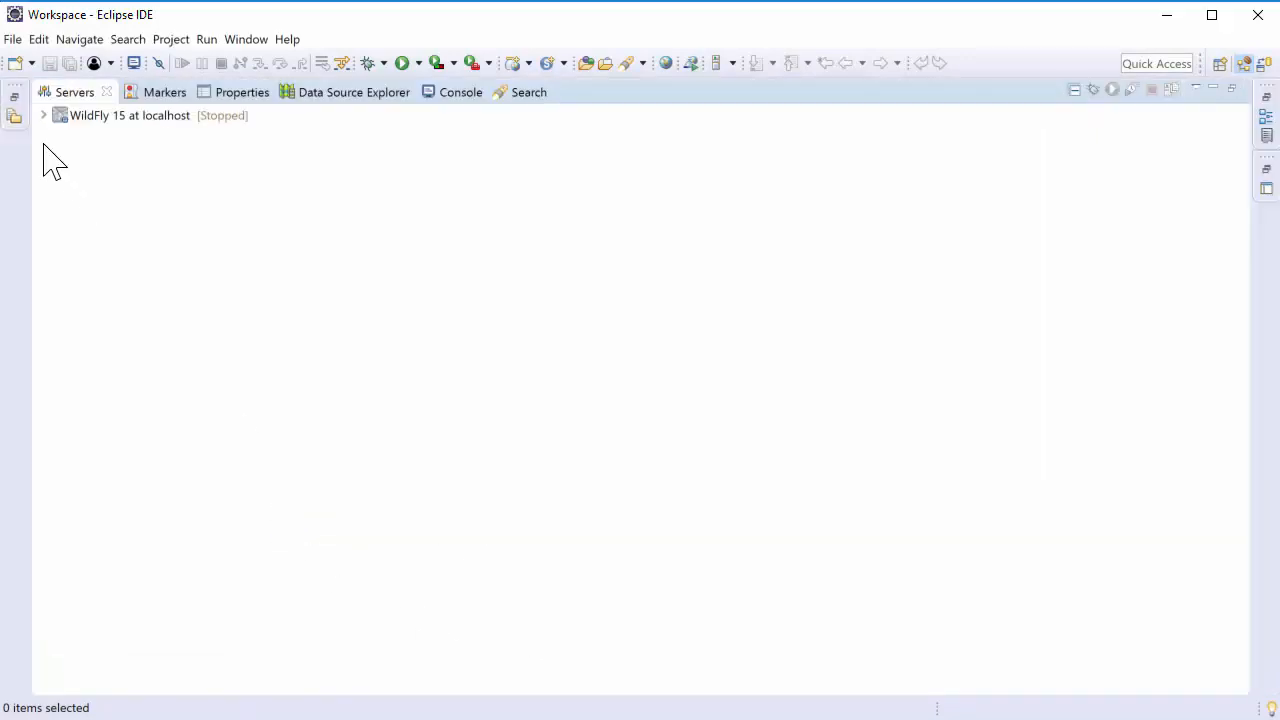
pyautogui.click(42, 116)
pyautogui.rightClick(77, 117)
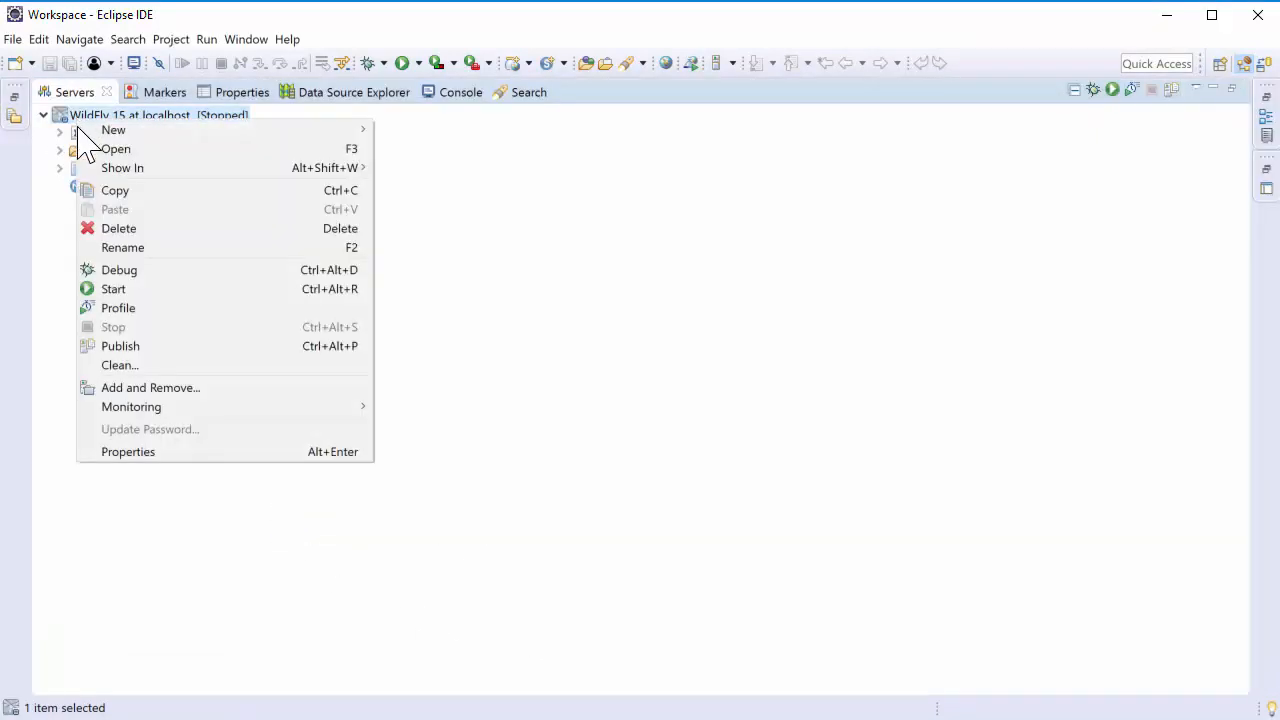
pyautogui.click(134, 390)
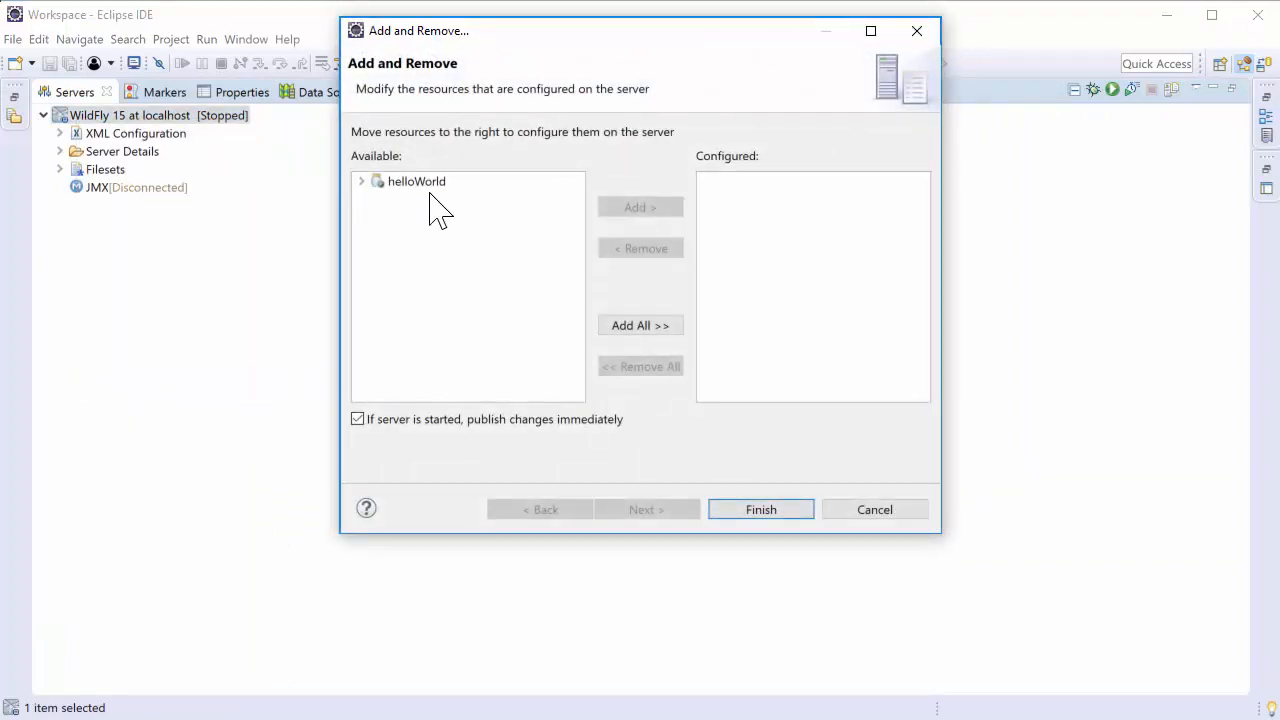
pyautogui.click(427, 185)
pyautogui.click(658, 212)
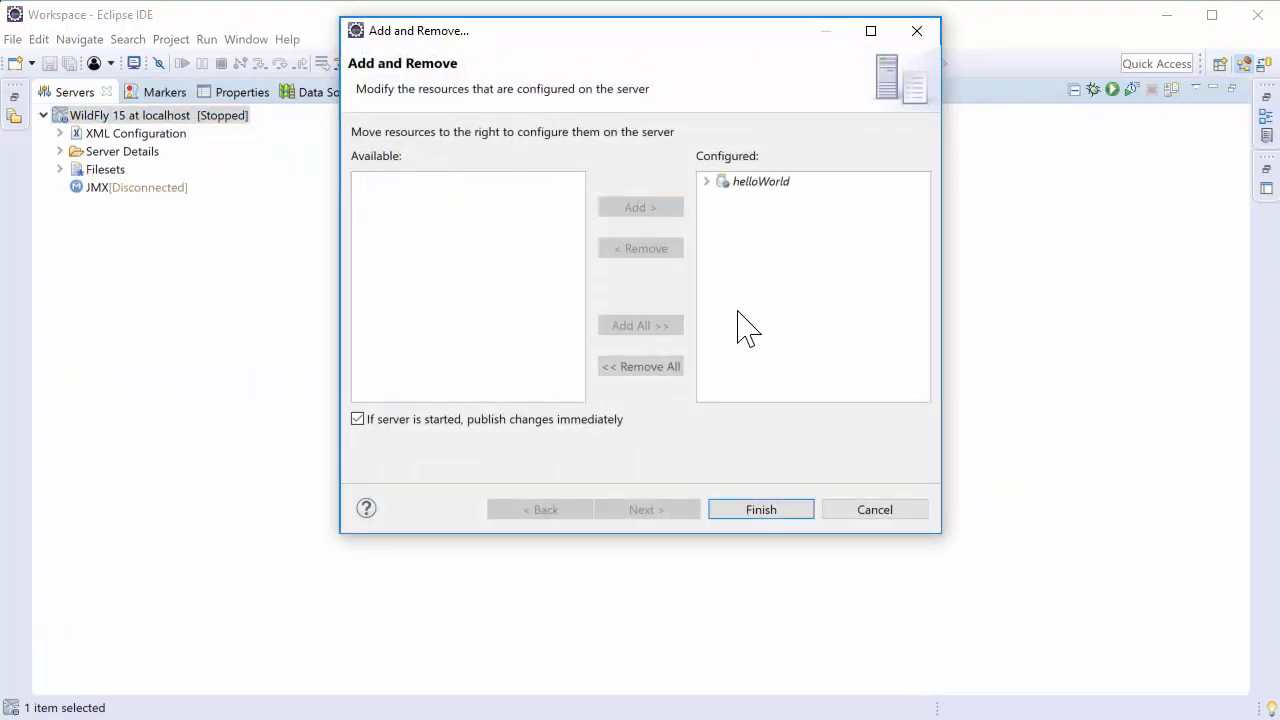
pyautogui.click(776, 514)
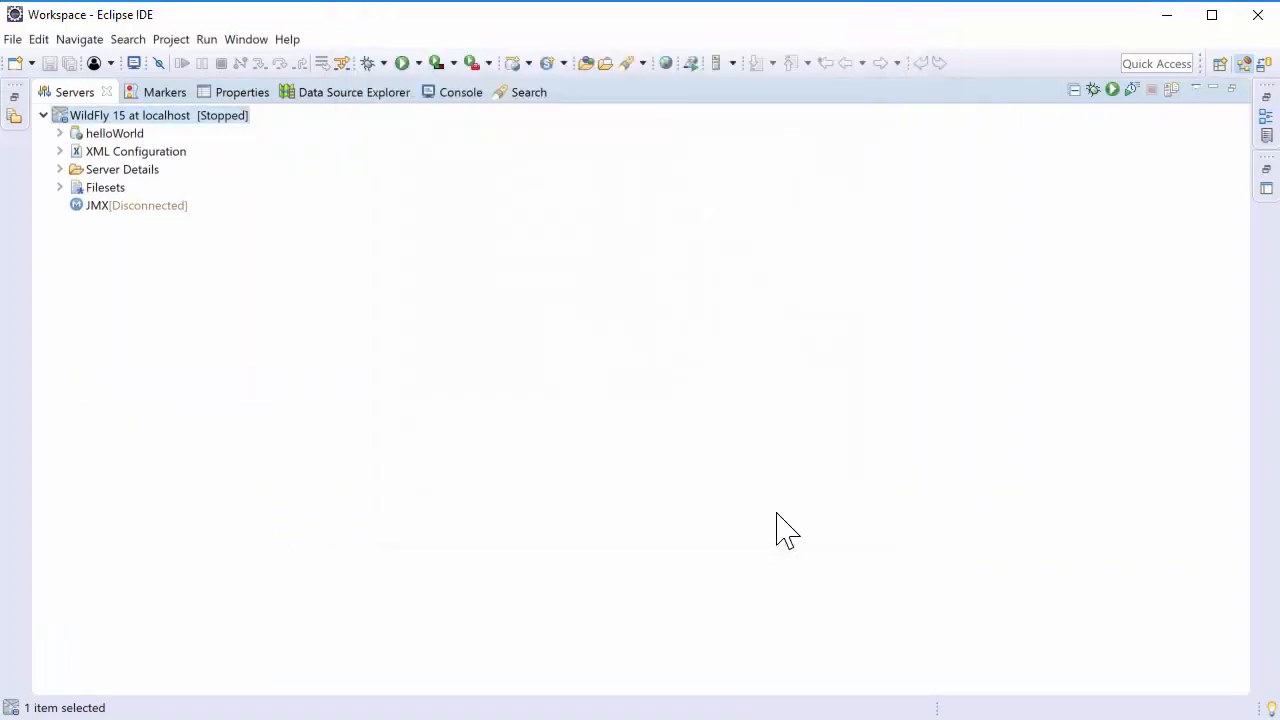
pyautogui.doubleClick(66, 96)
# Copy helloWorld.json and helloWorld-ds.xml from the helloWorld project's deployments folder
pyautogui.click(13, 134)
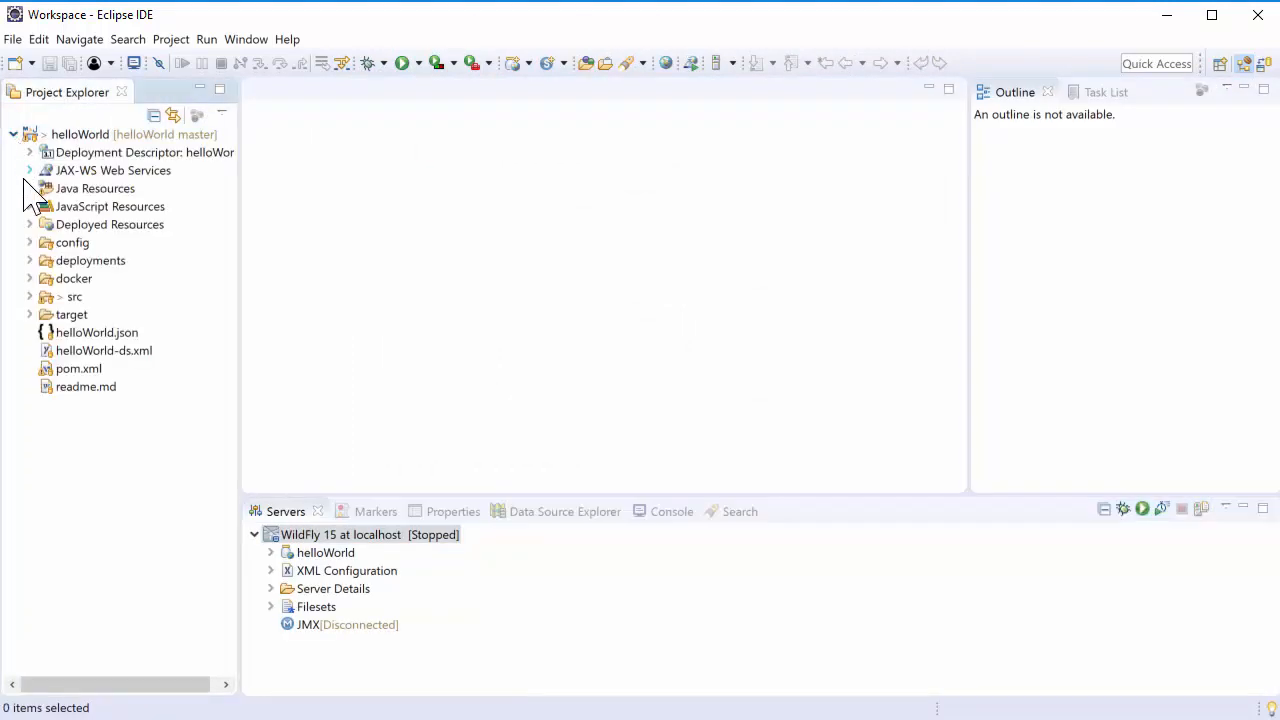
pyautogui.click(30, 261)
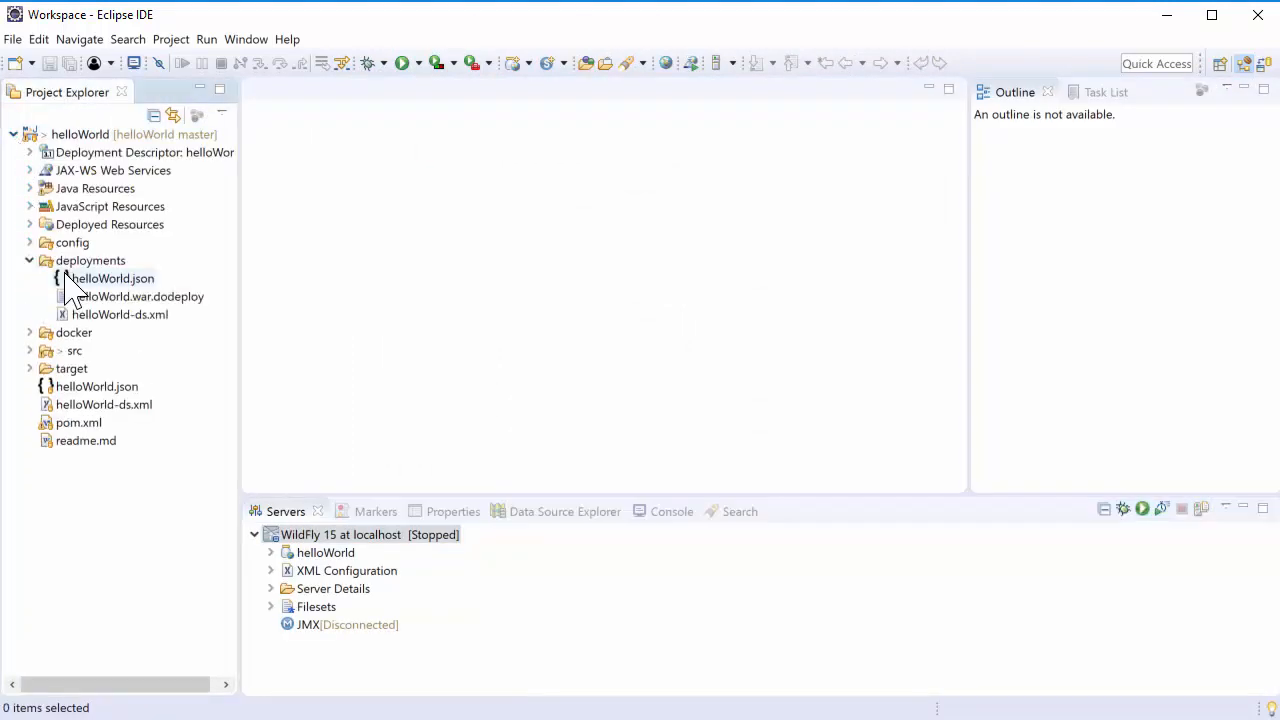
pyautogui.click(65, 284)
pyautogui.keyDown('ctrl'); pyautogui.click(95, 314); pyautogui.keyUp('ctrl')
pyautogui.rightClick(92, 316)
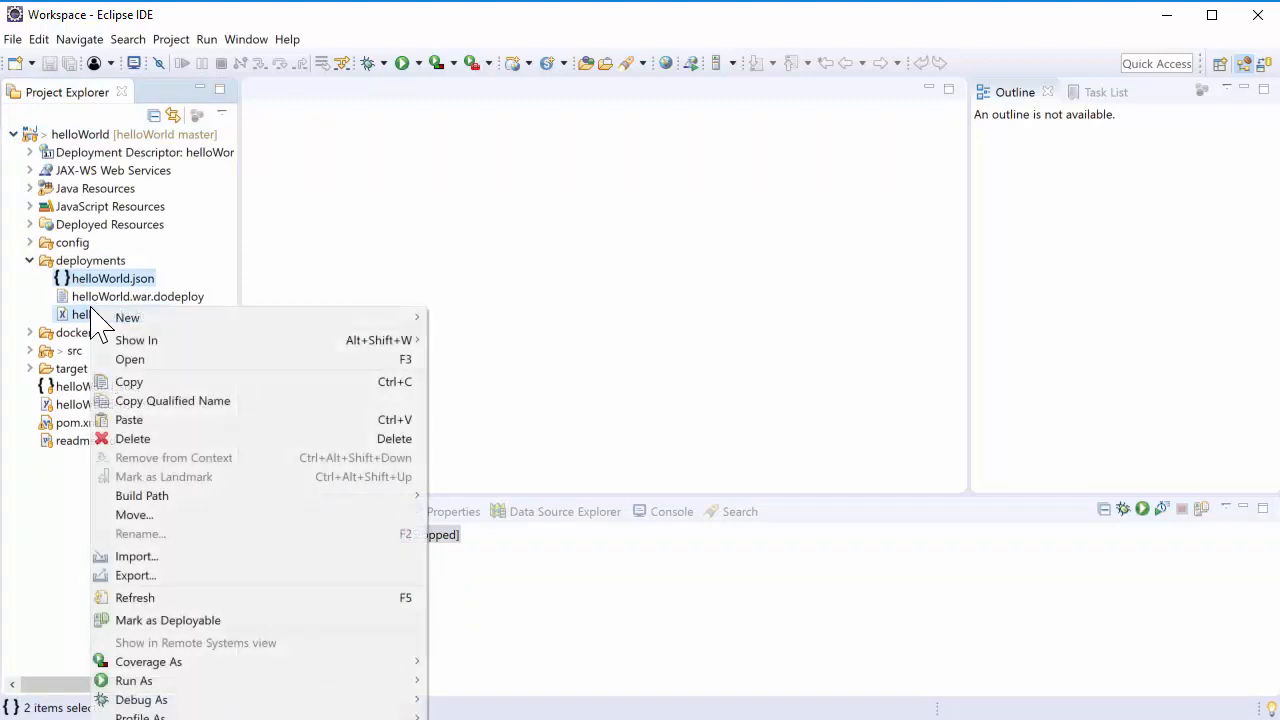
pyautogui.click(132, 382)
# Show the WildFly 15 server's standalone\deployments folder in the file browser and paste the copied files there
pyautogui.rightClick(400, 550)
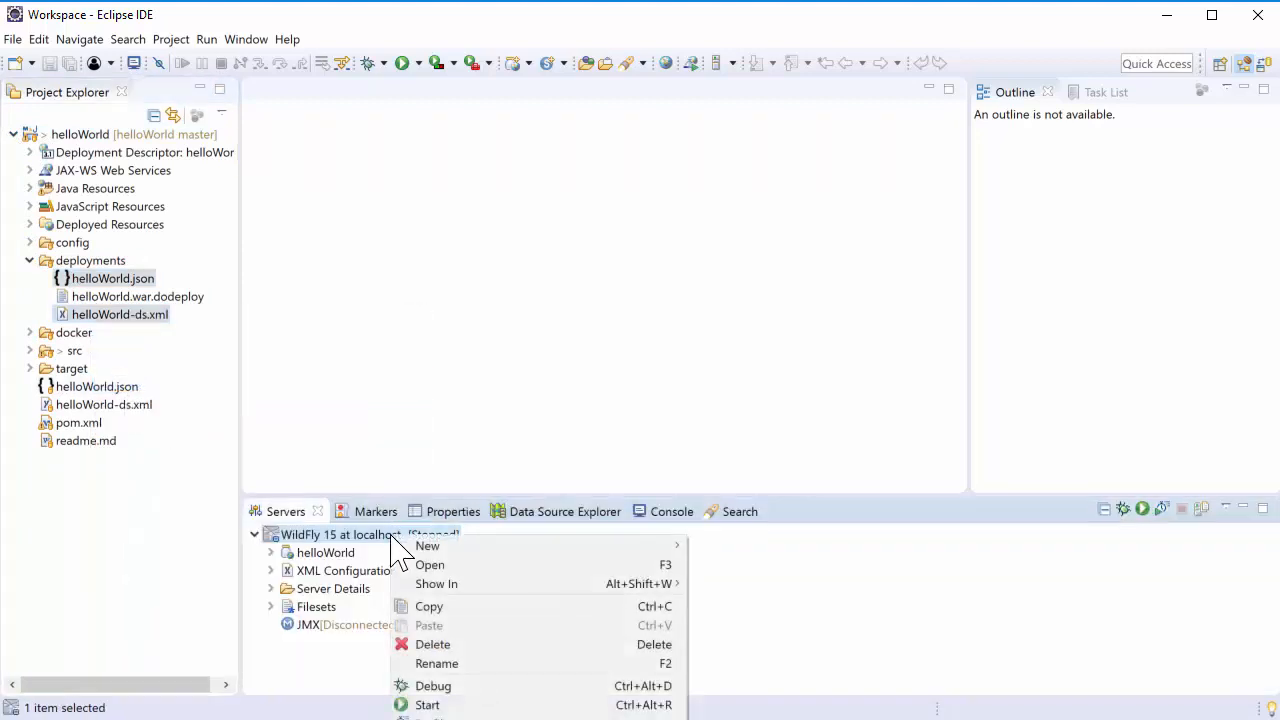
pyautogui.moveTo(500, 584)
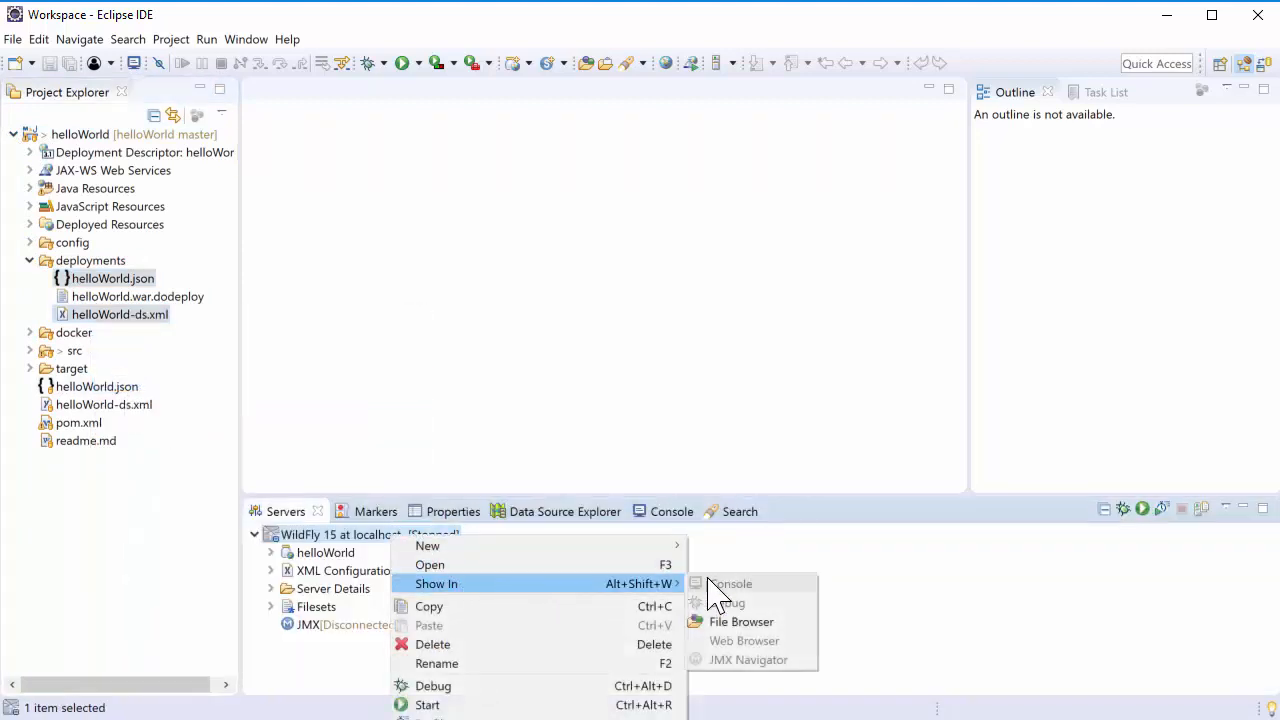
pyautogui.click(720, 622)
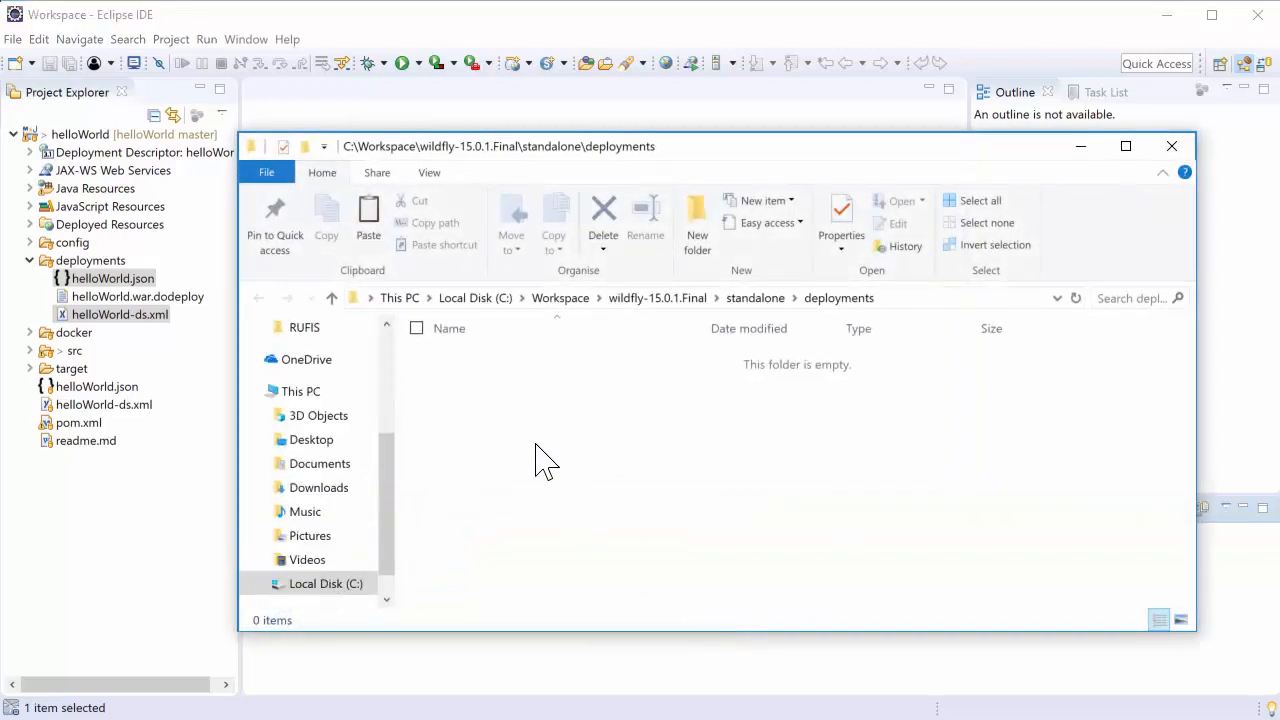
pyautogui.rightClick(540, 460)
pyautogui.click(494, 584)
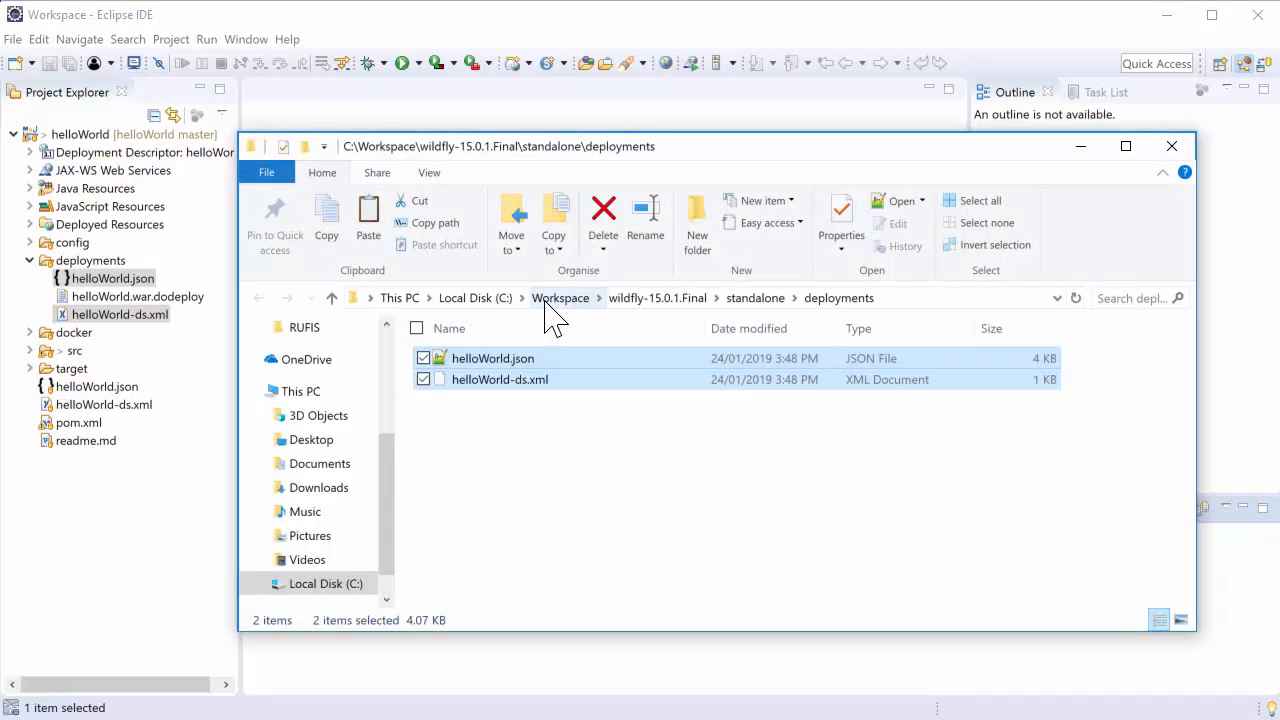
# Create a new folder named content in C:\Workspace
pyautogui.click(550, 298)
pyautogui.rightClick(527, 450)
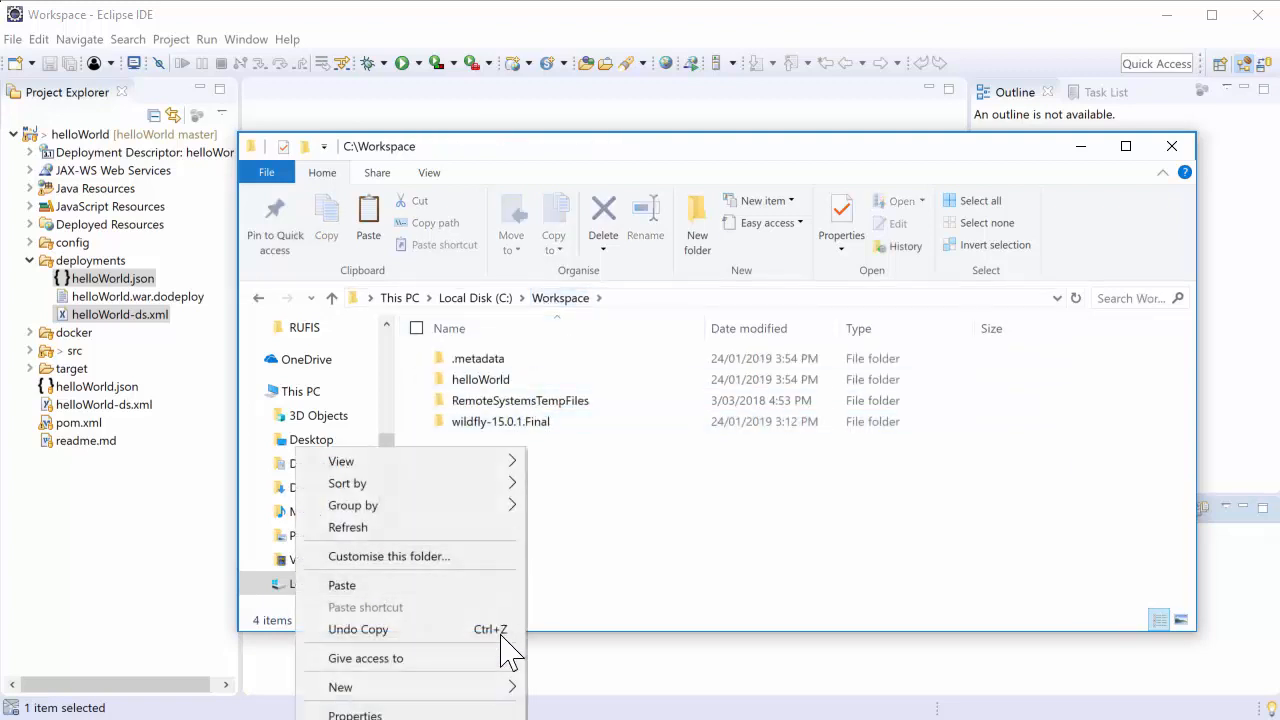
pyautogui.moveTo(508, 688)
pyautogui.click(560, 690)
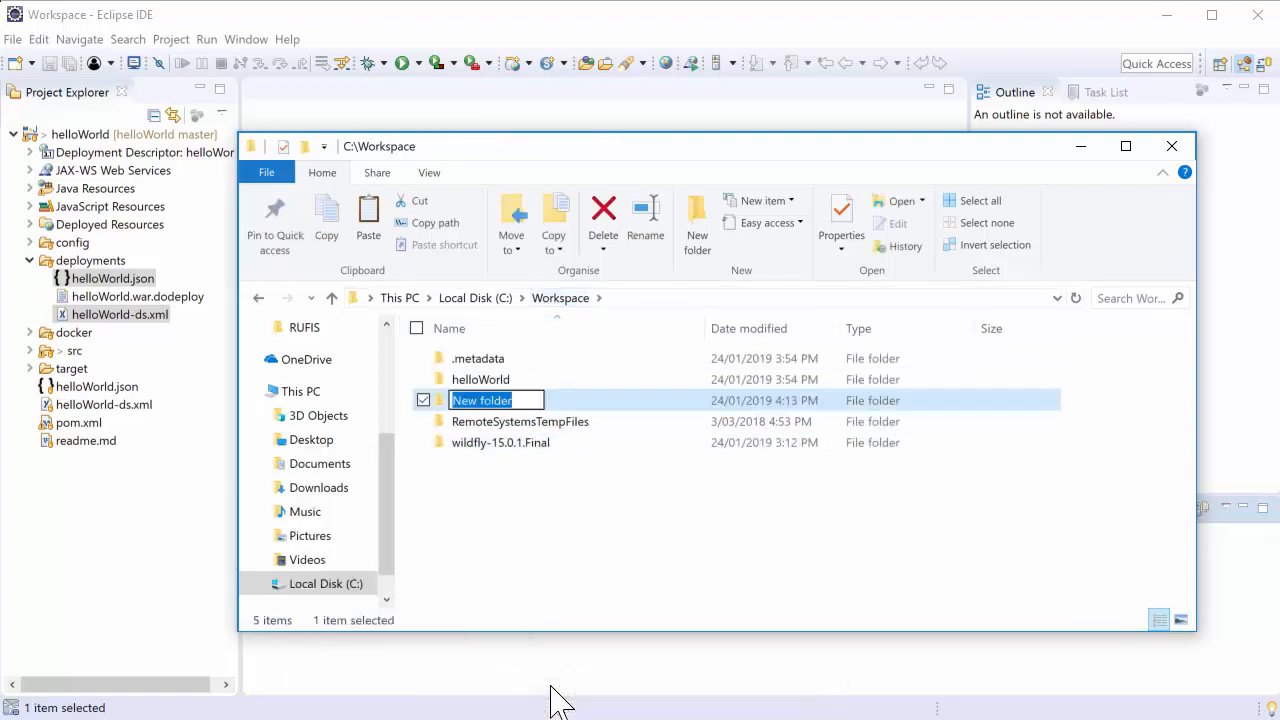
pyautogui.write('content')
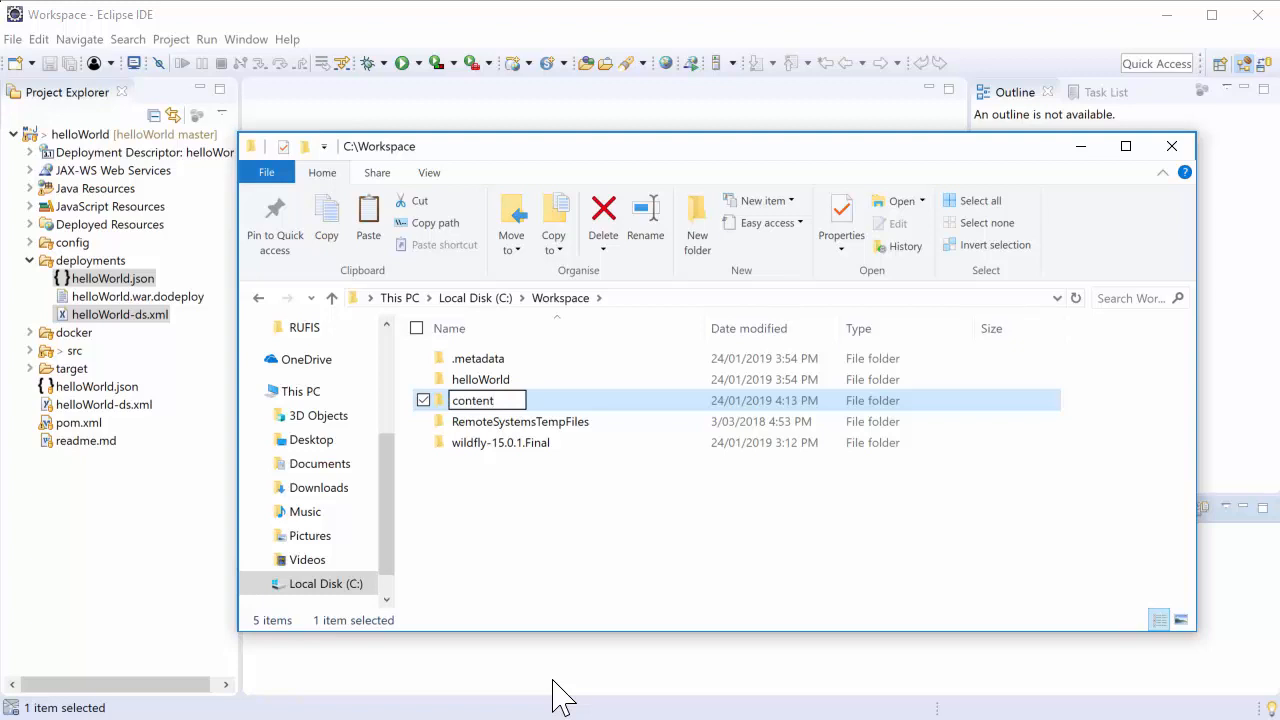
pyautogui.press('Return')
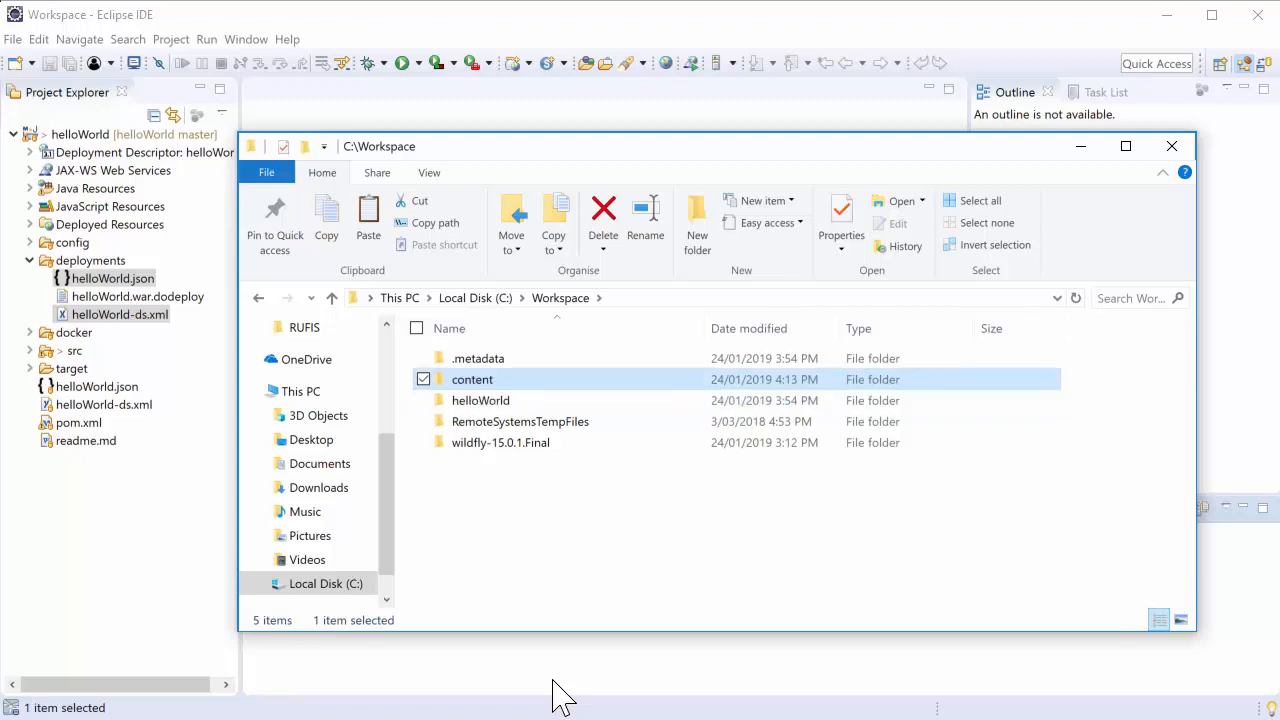
# Open helloWorld.json from the wildfly-15.0.1.Final\standalone\deployments folder in Notepad++
pyautogui.doubleClick(505, 443)
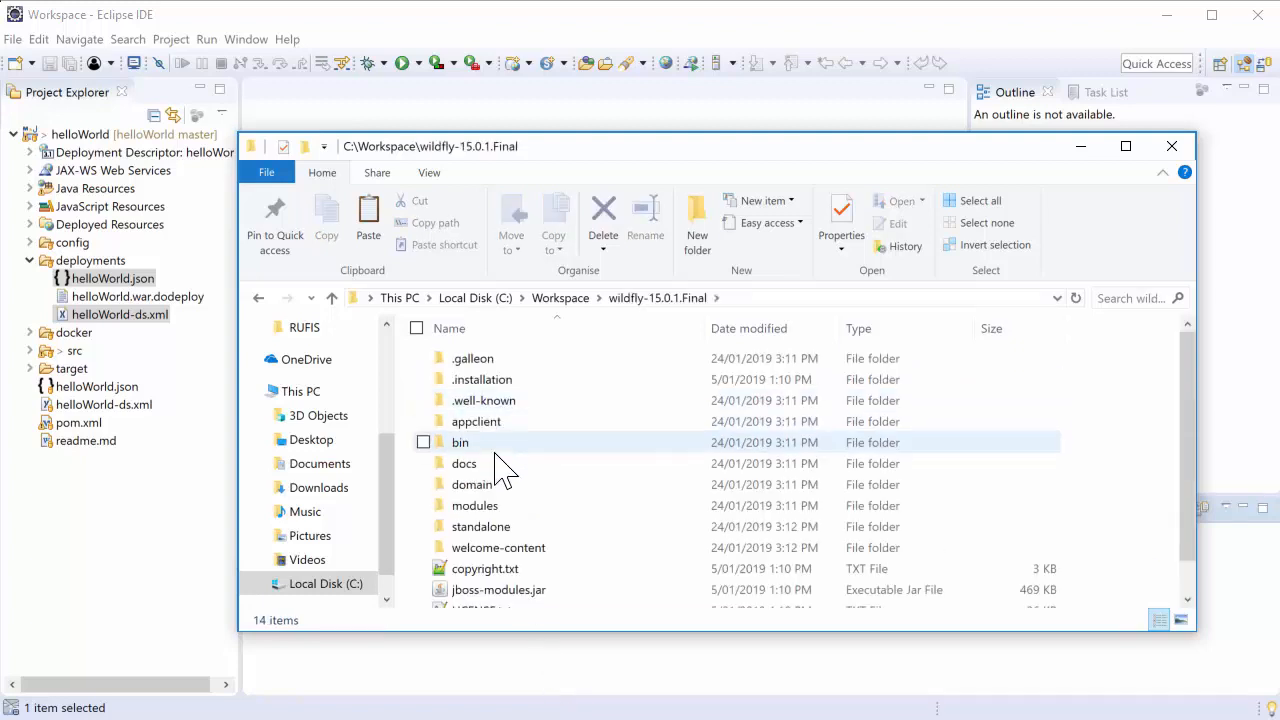
pyautogui.doubleClick(490, 527)
pyautogui.doubleClick(486, 403)
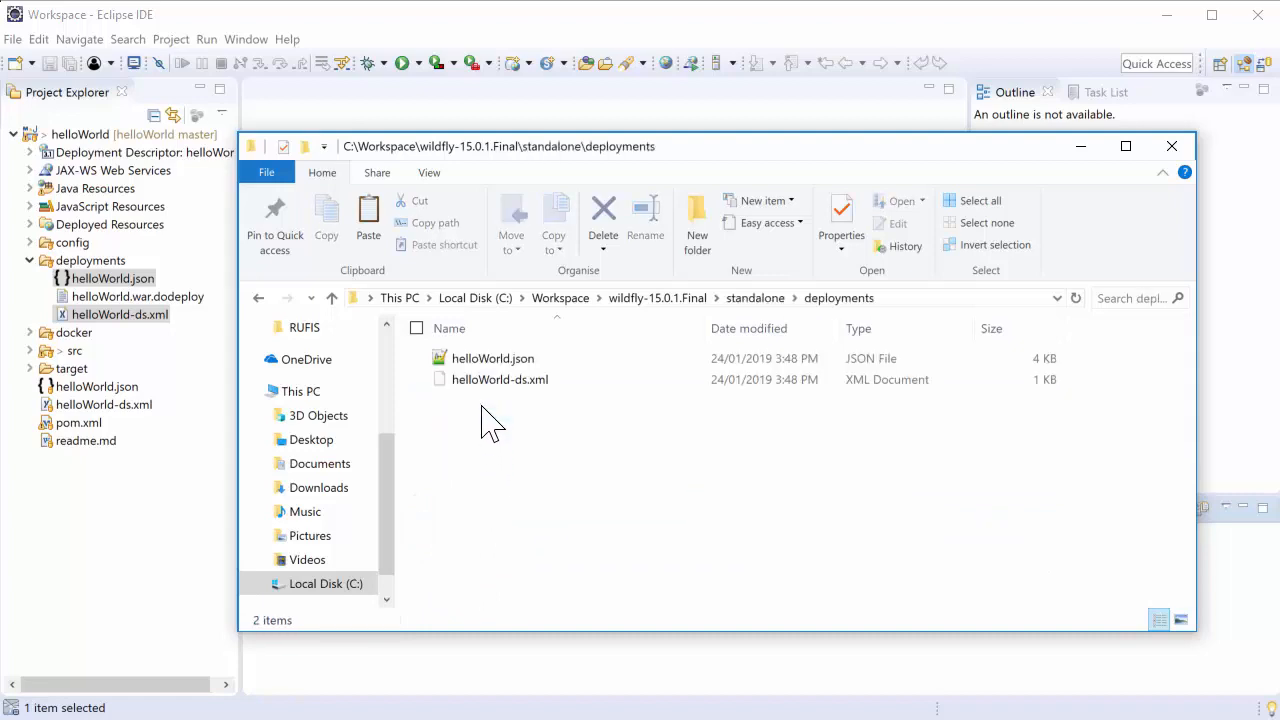
pyautogui.click(487, 360)
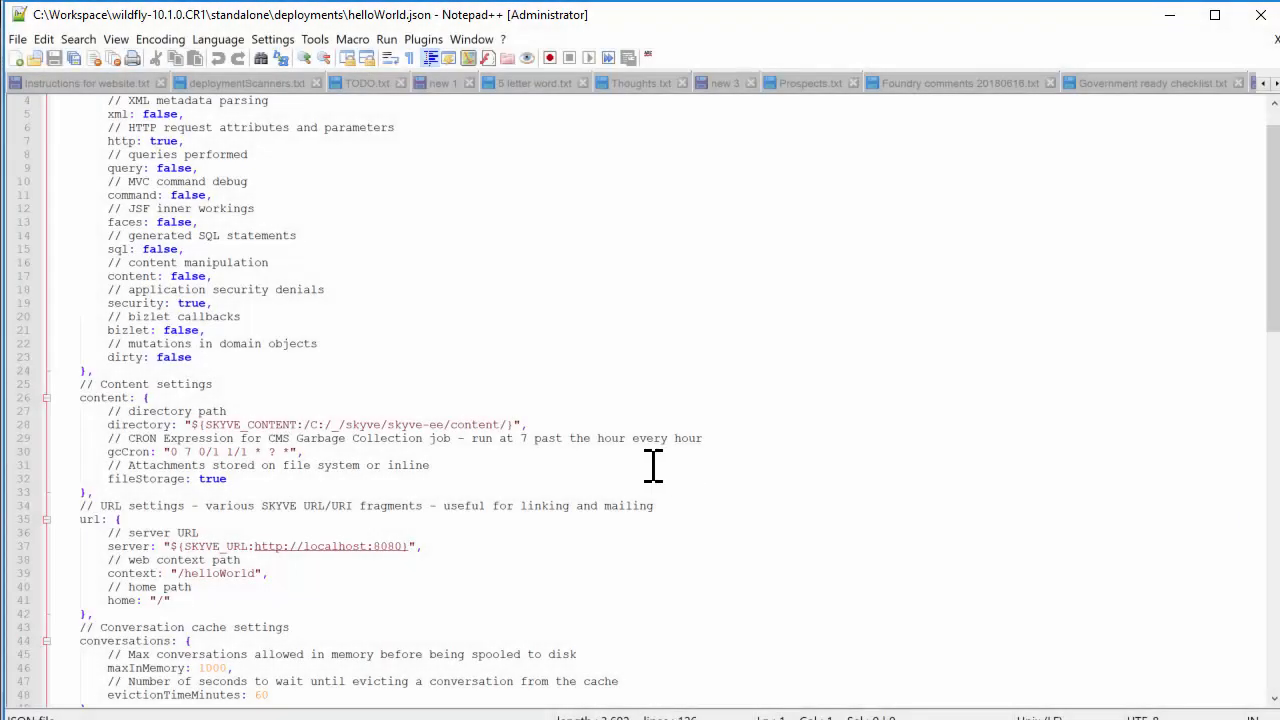
# Replace the content directory path in helloWorld.json's content settings with C:/Workspace/content/
pyautogui.click(512, 424)
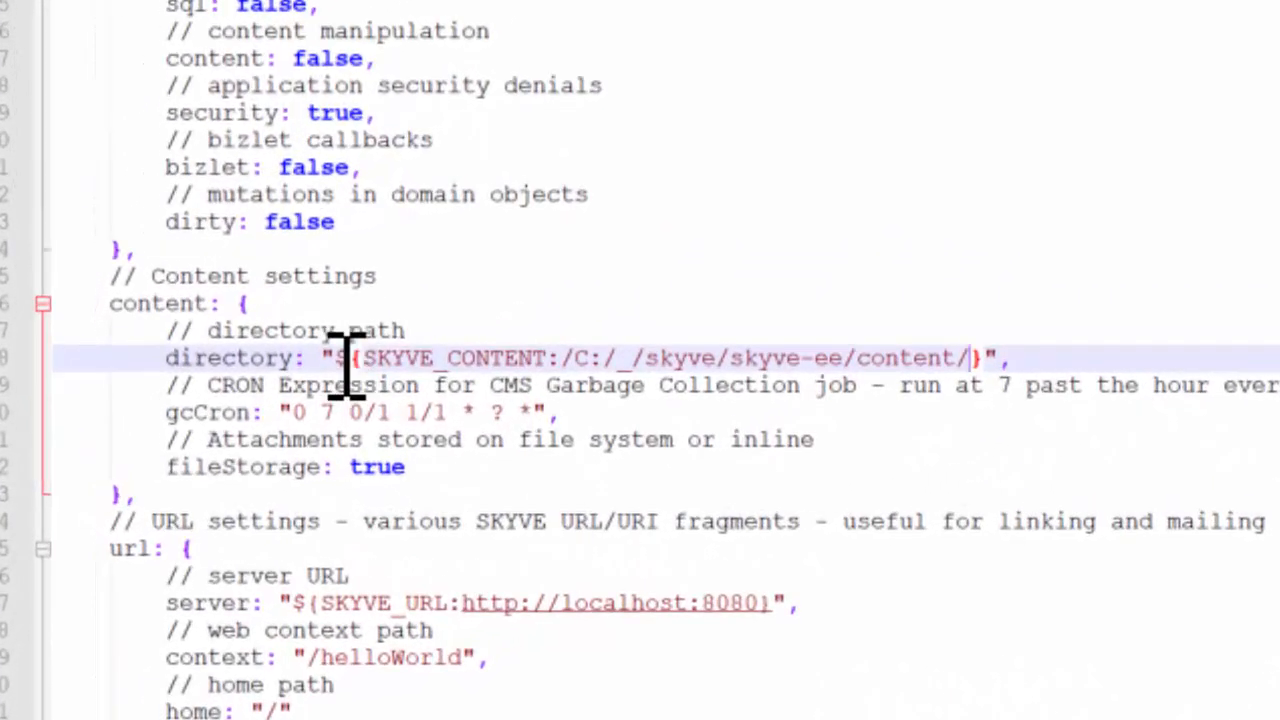
pyautogui.keyDown('shift'); pyautogui.click(338, 362); pyautogui.keyUp('shift')
pyautogui.press('Delete')
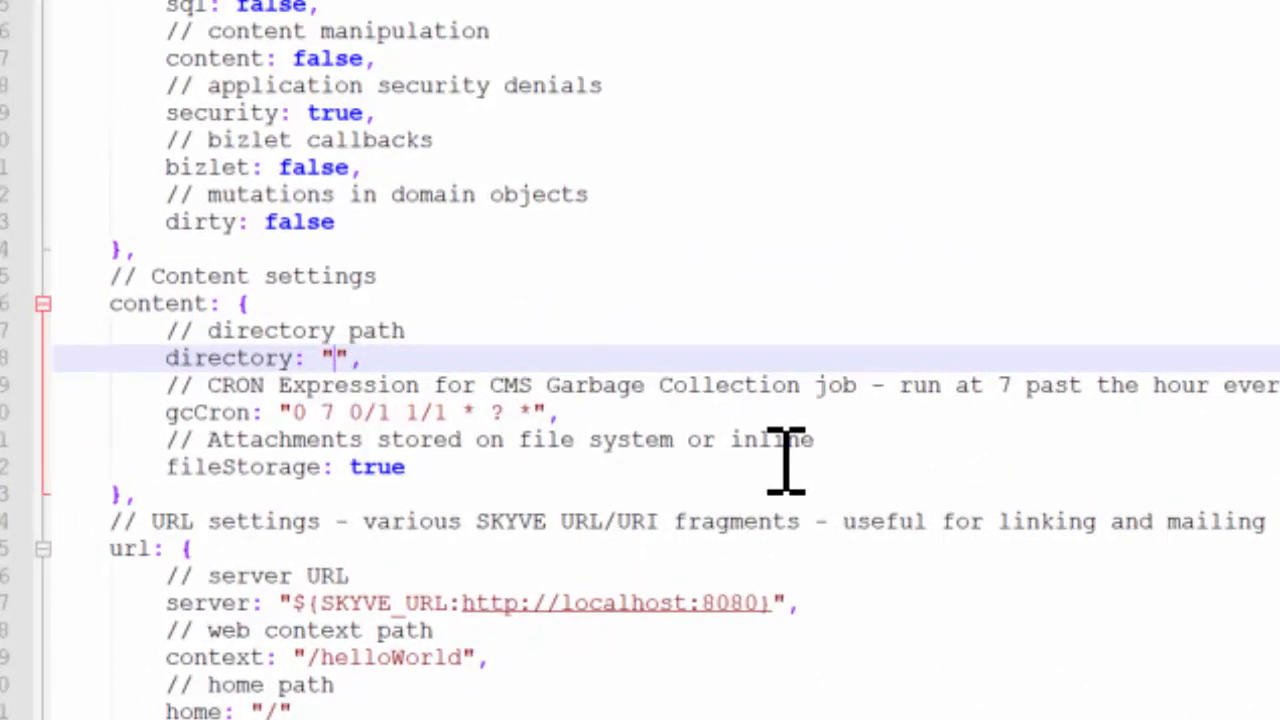
pyautogui.write('C:/Workspace/c')
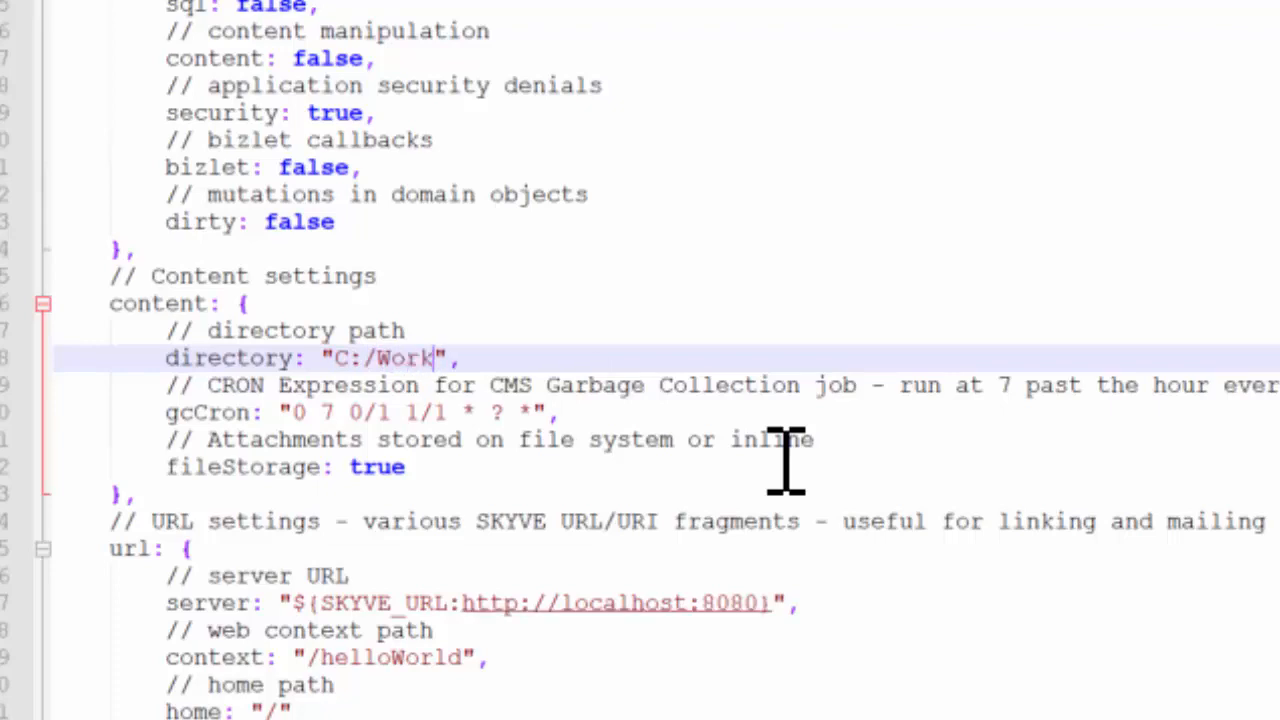
pyautogui.write('ontent/')
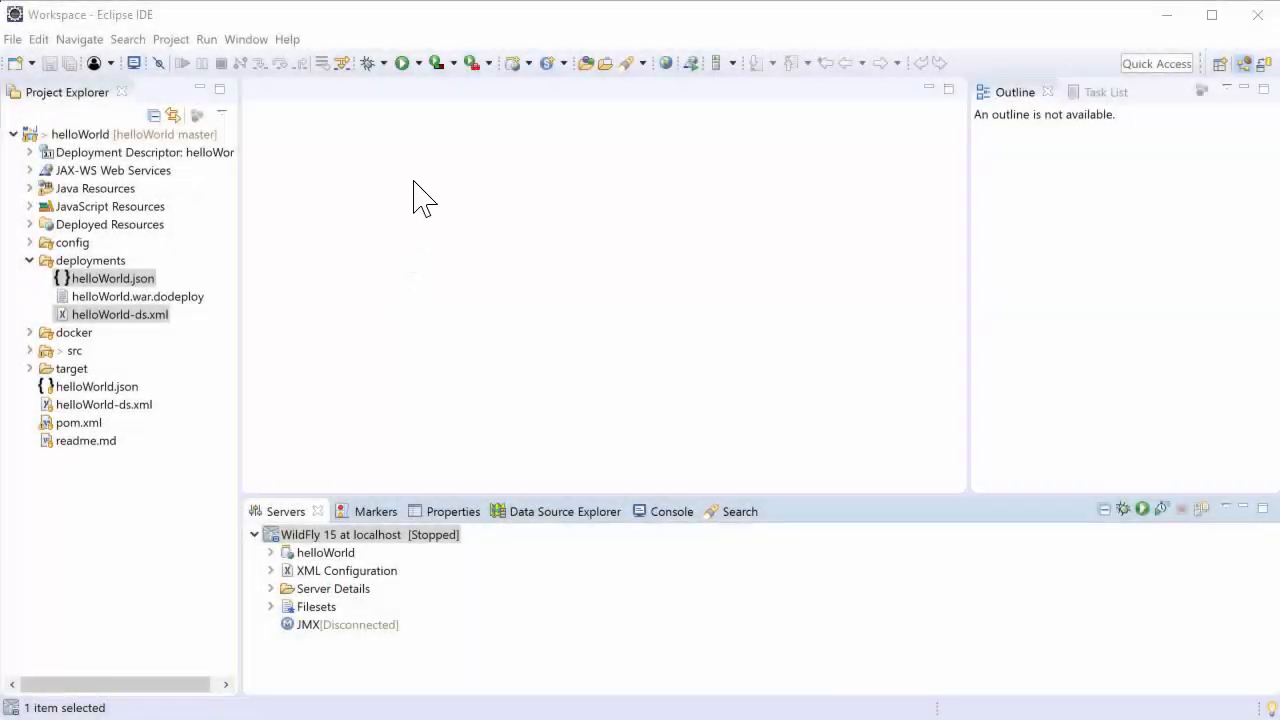
# Switch to Eclipse and run the Maven build configuration helloWorld - Generate Domain
pyautogui.click(418, 63)
pyautogui.click(434, 127)
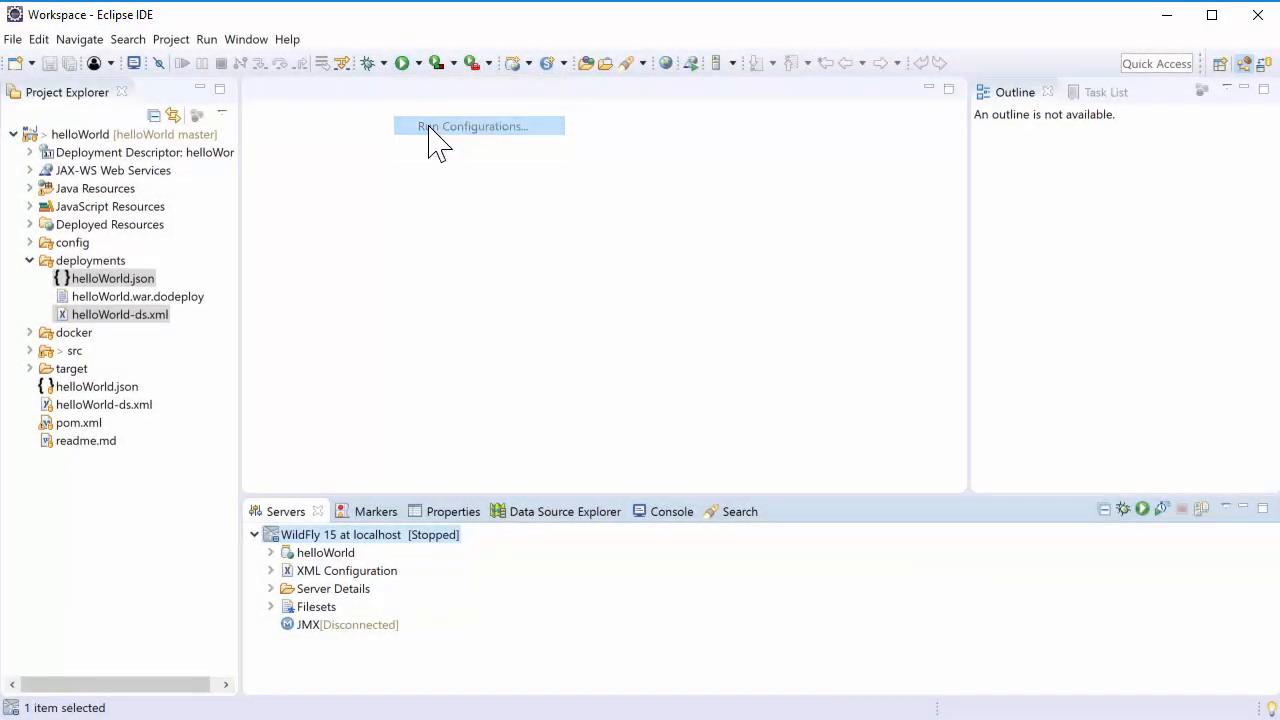
pyautogui.click(258, 477)
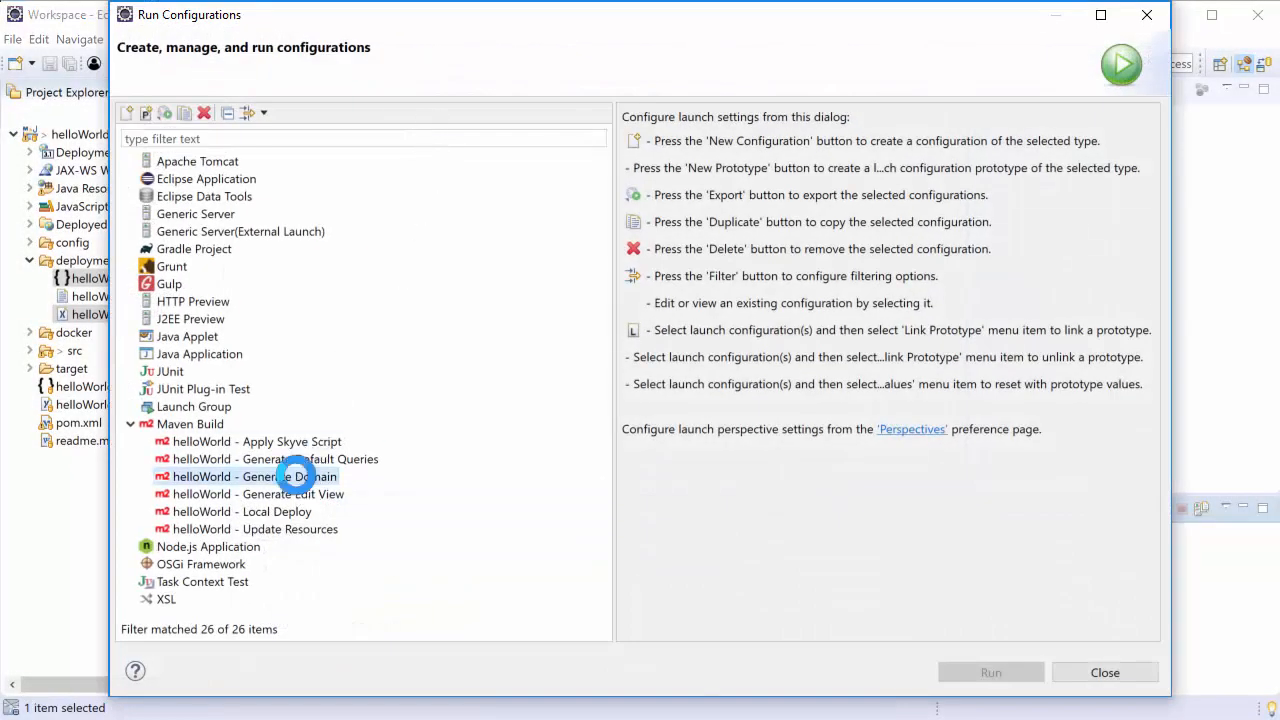
pyautogui.click(960, 672)
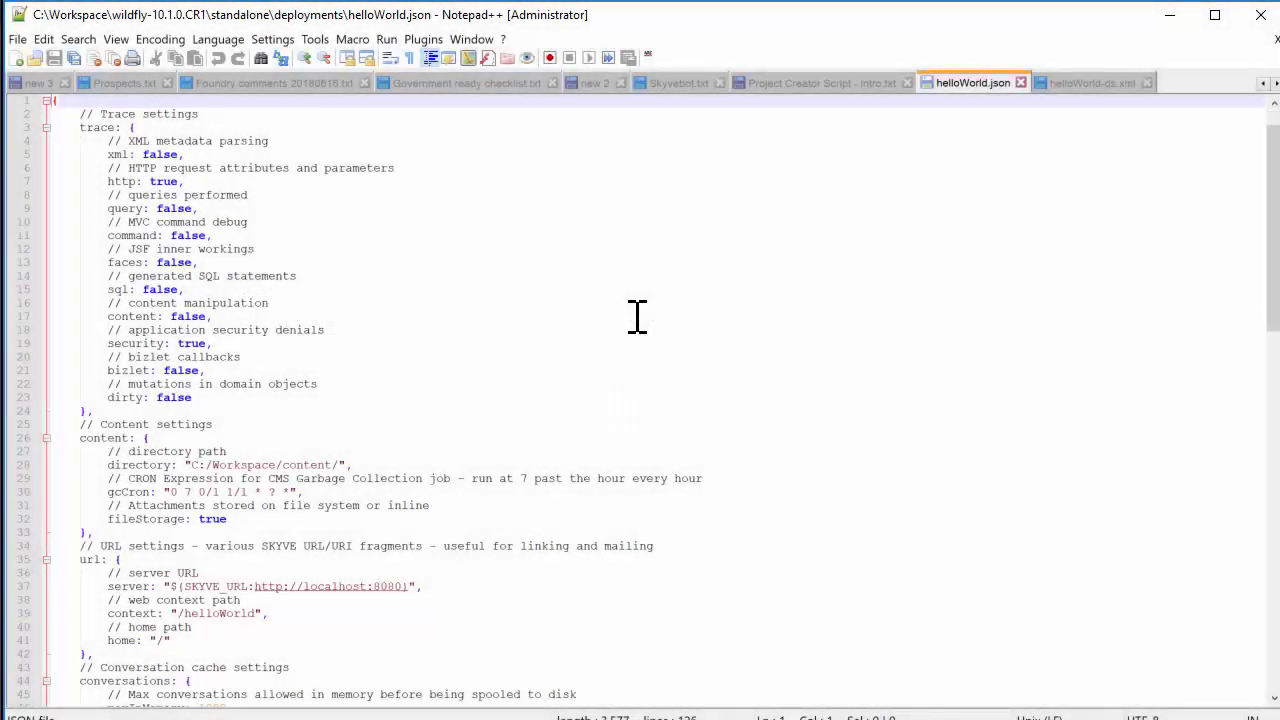
# Examine the bootstrap user settings at the end of helloWorld.json in Notepad++
pyautogui.scroll(-20, 637, 317)
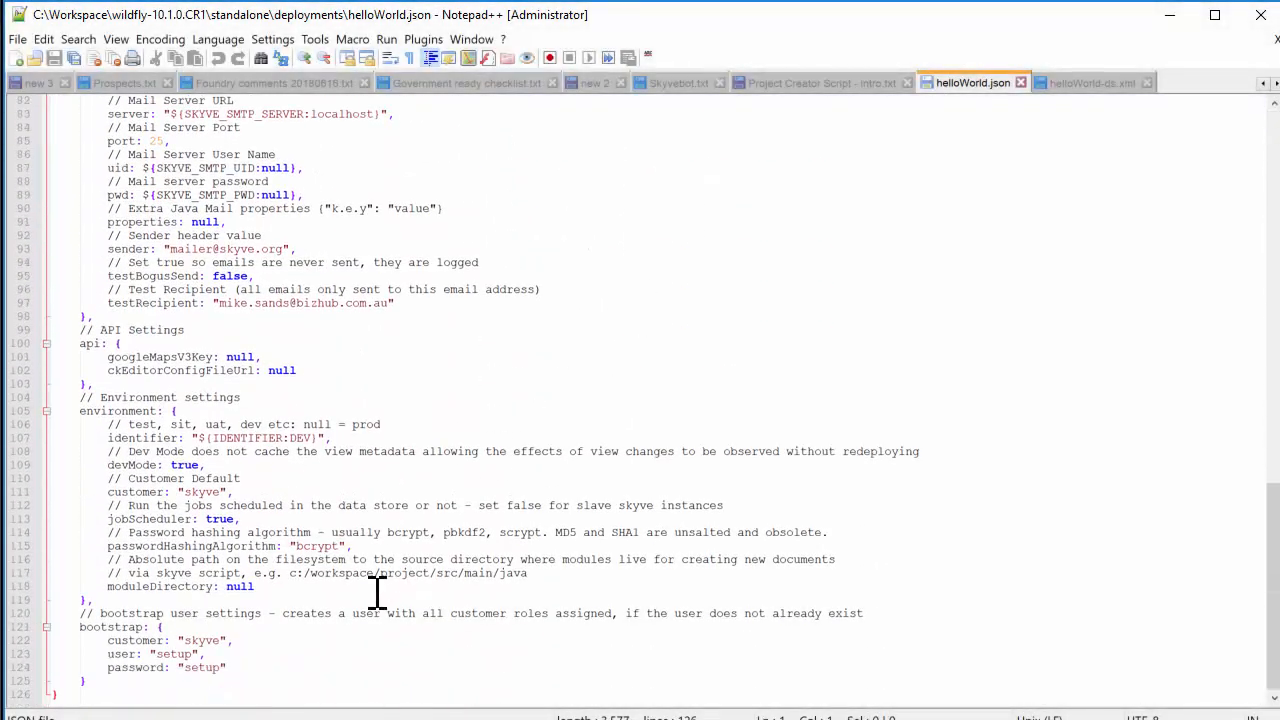
pyautogui.moveTo(114, 680); pyautogui.dragTo(29, 626)
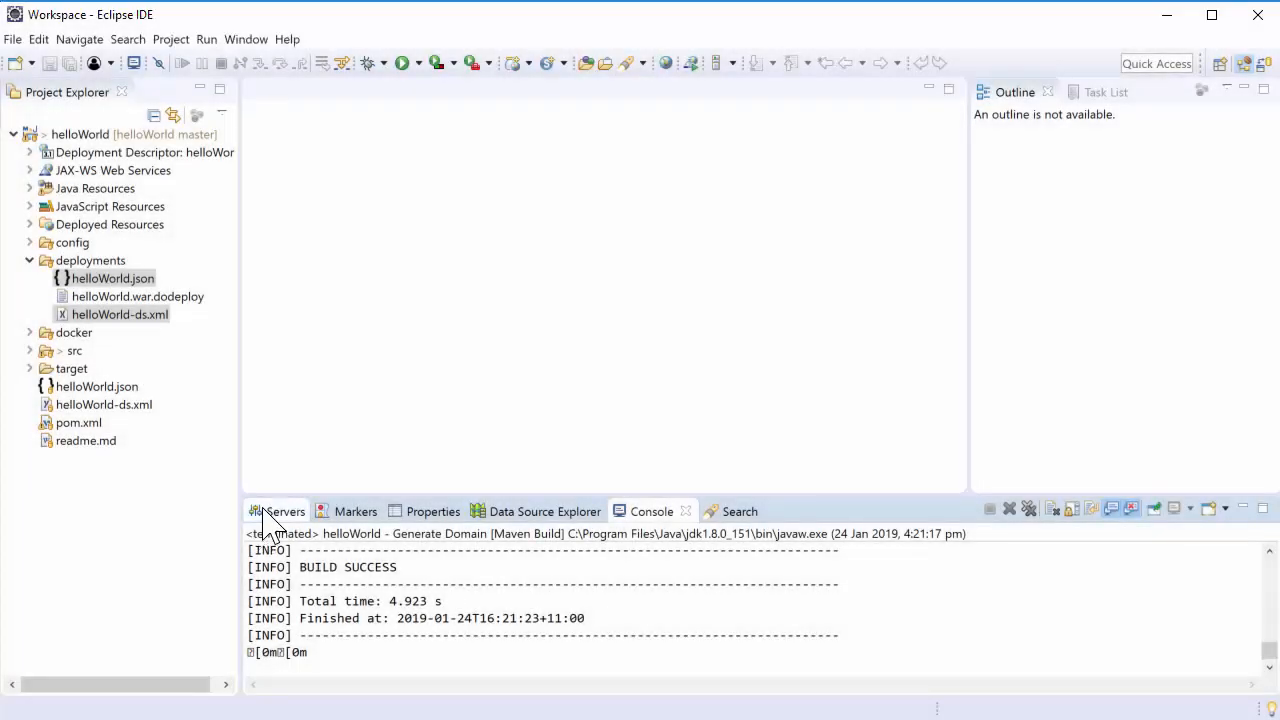
# Start the WildFly 15 server from the list of servers in Eclipse
pyautogui.click(268, 515)
pyautogui.rightClick(288, 533)
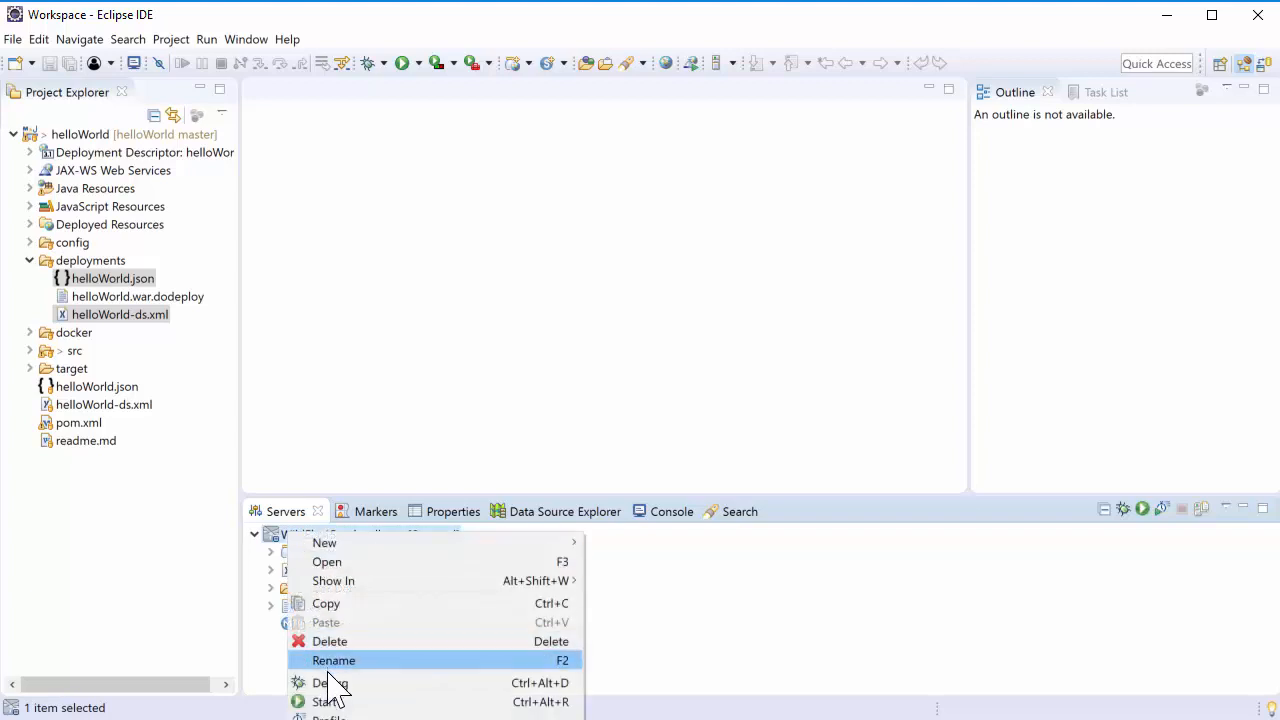
pyautogui.click(330, 702)
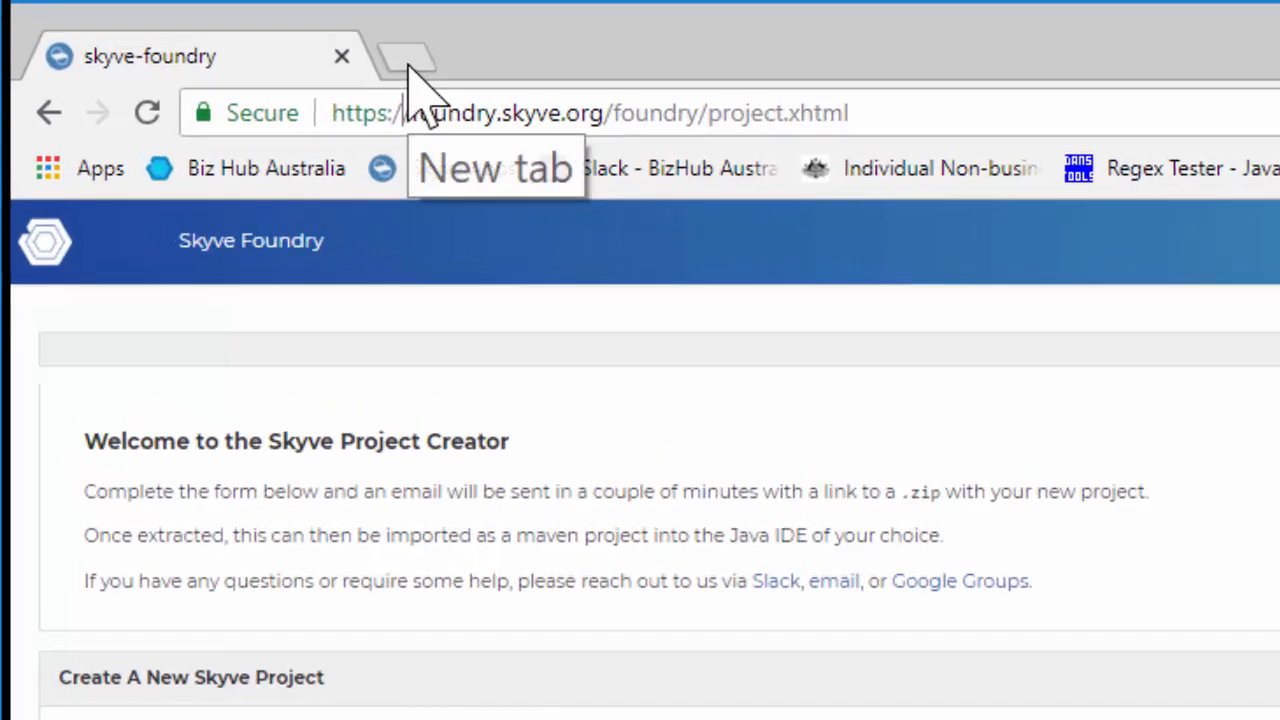
# Switch to the Chrome browser and load localhost:8080/helloWorld in a new tab
pyautogui.click(266, 38)
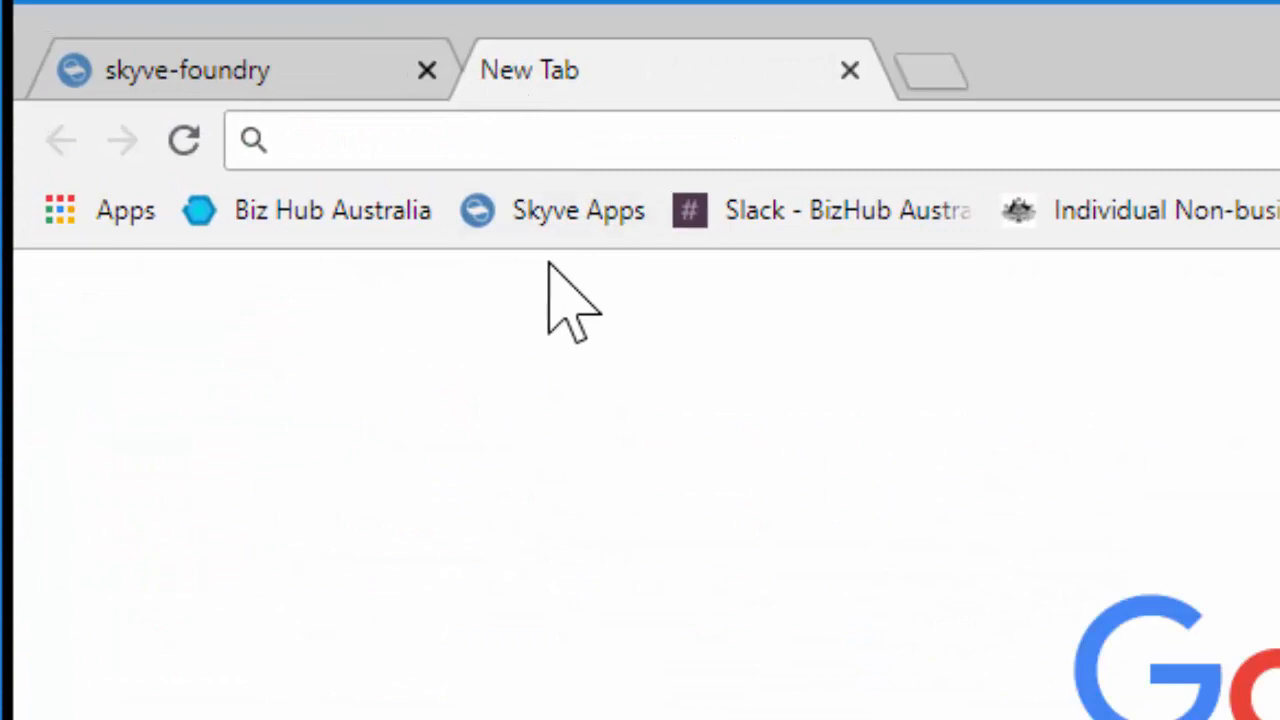
pyautogui.write('localhost:8080/hel')
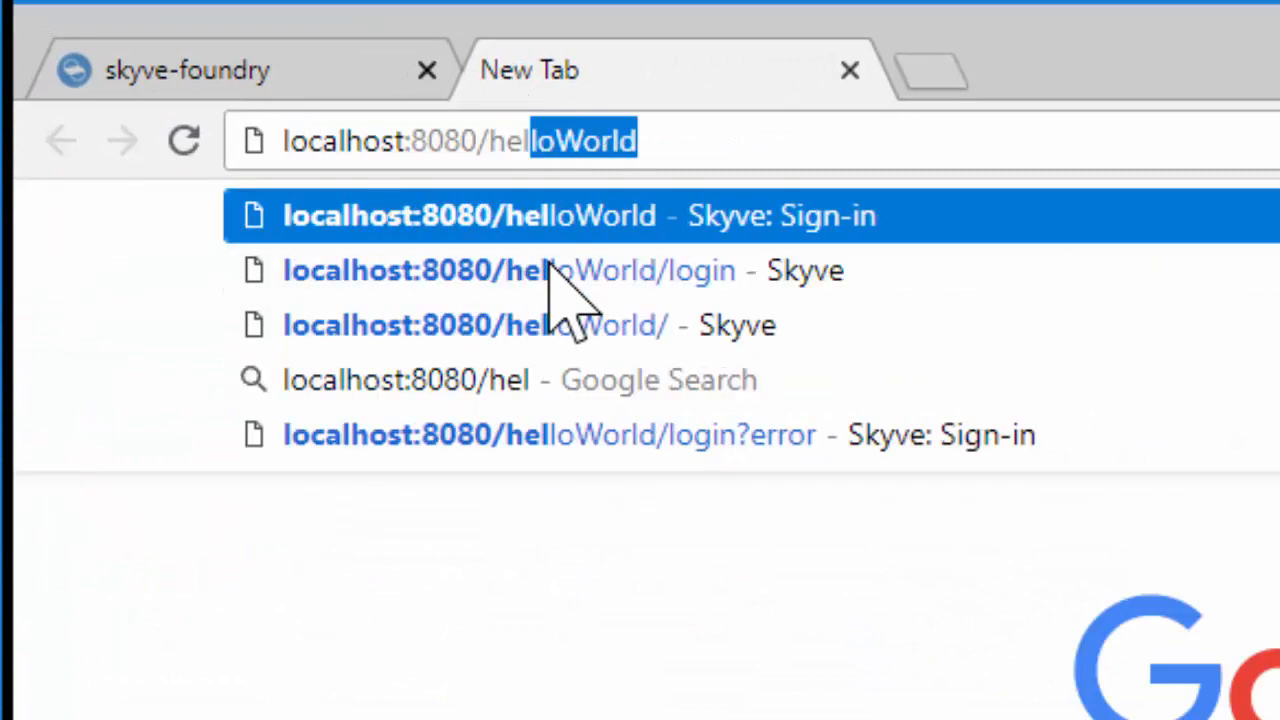
pyautogui.press('Return')
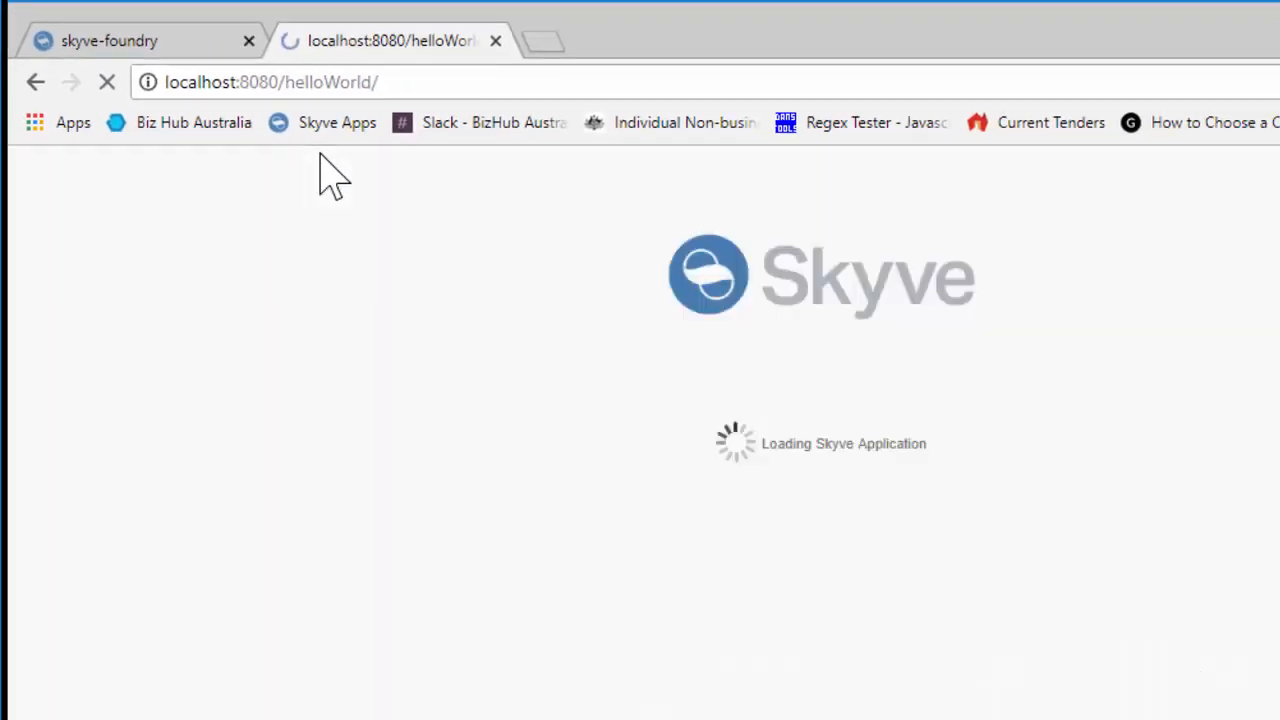
# Fill in the Skyve sign-in form with the username setup and the account password
pyautogui.click(660, 360)
pyautogui.write('setup')
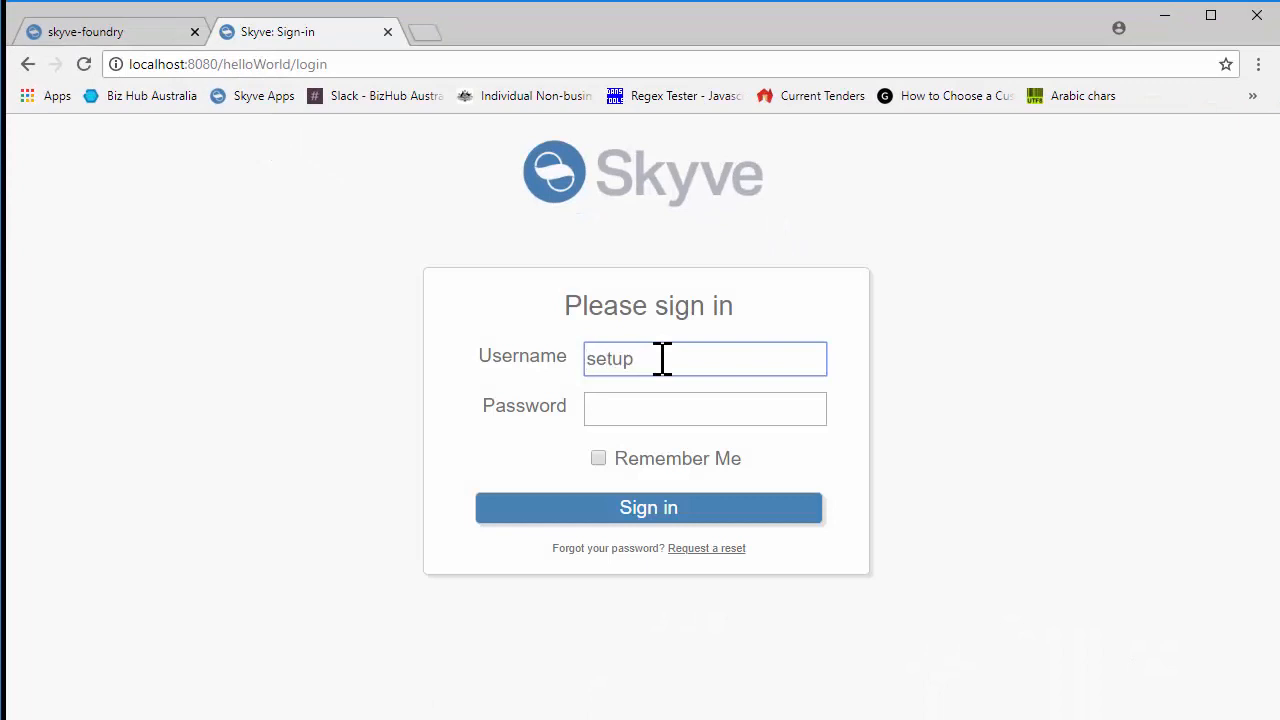
pyautogui.press('Tab')
pyautogui.write('setup')
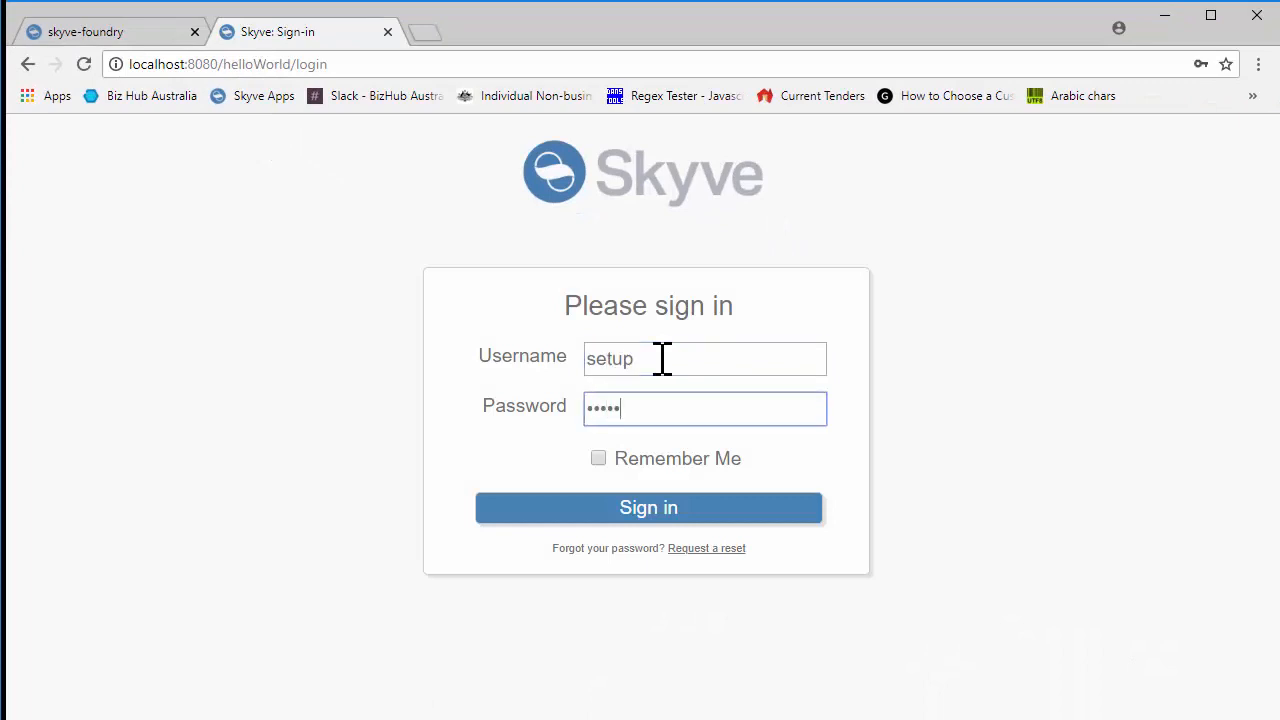